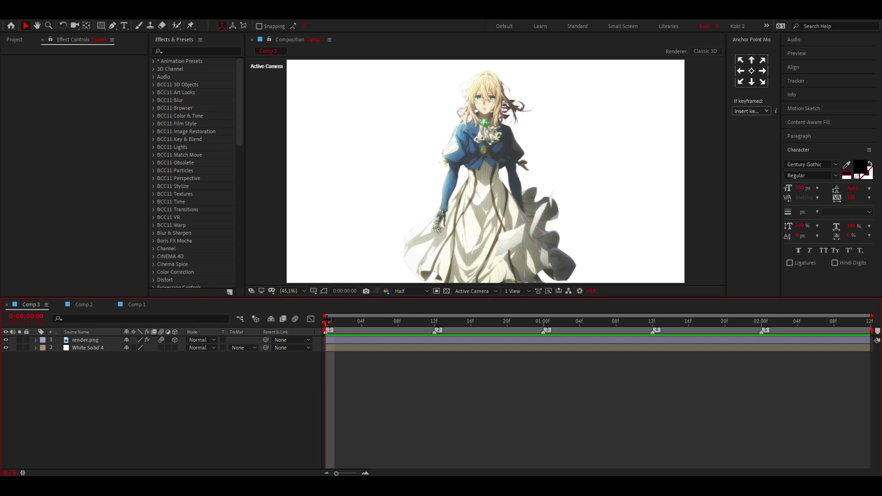
Toggle the visibility of render.png and White Solid 4 off and on to check what each layer contains.
click(6, 340)
click(6, 340)
click(6, 340)
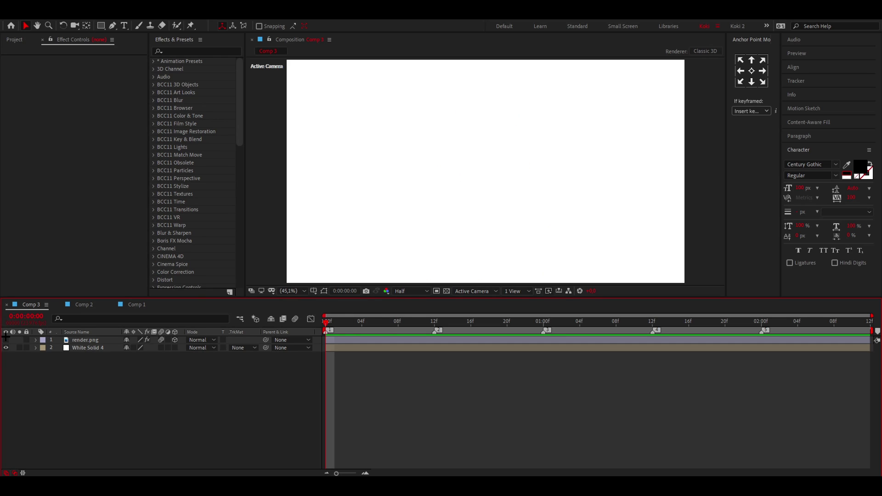
click(6, 340)
click(6, 348)
click(6, 347)
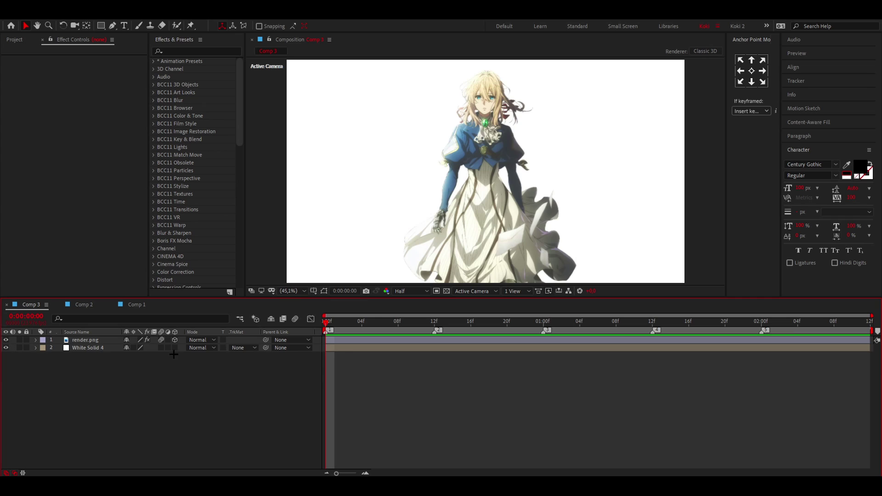
click(334, 346)
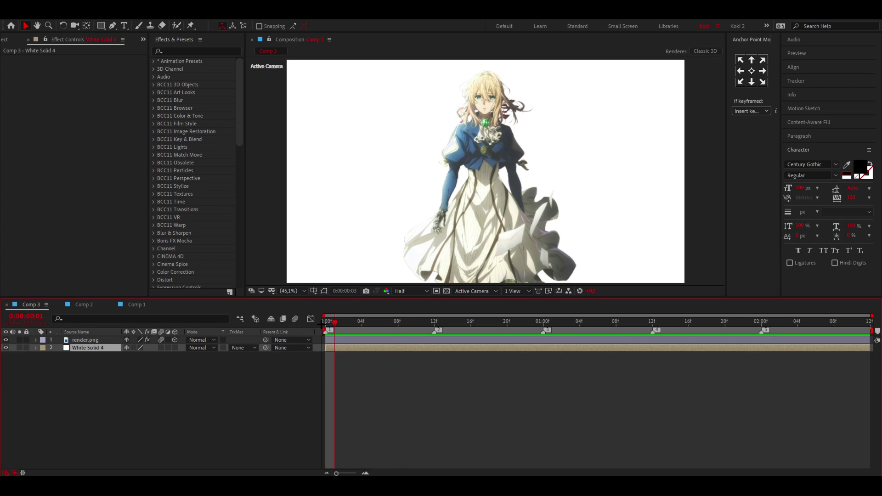
click(341, 339)
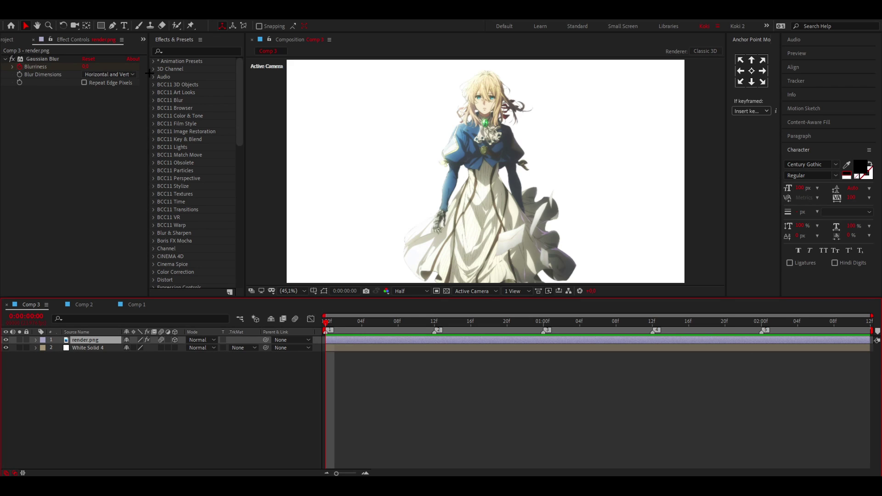
Add a one-node camera layer named Camera 1 using the "camera 1" preset.
click(79, 14)
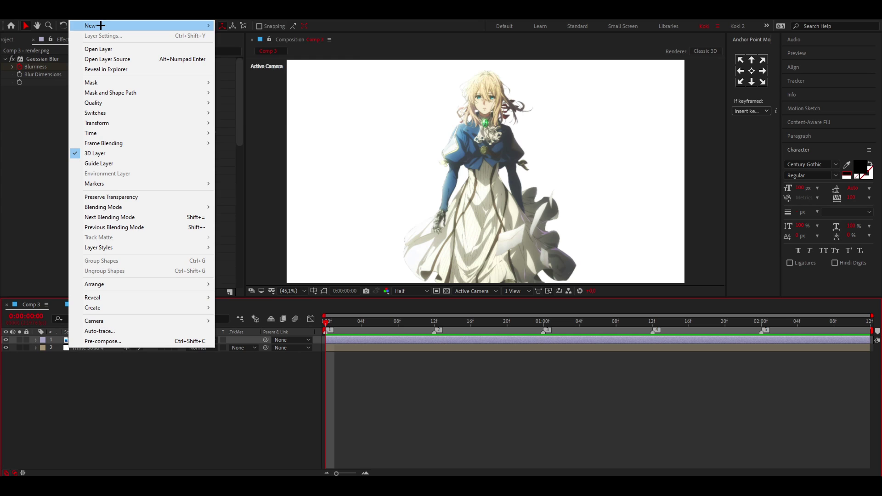
mouse_move(100, 25)
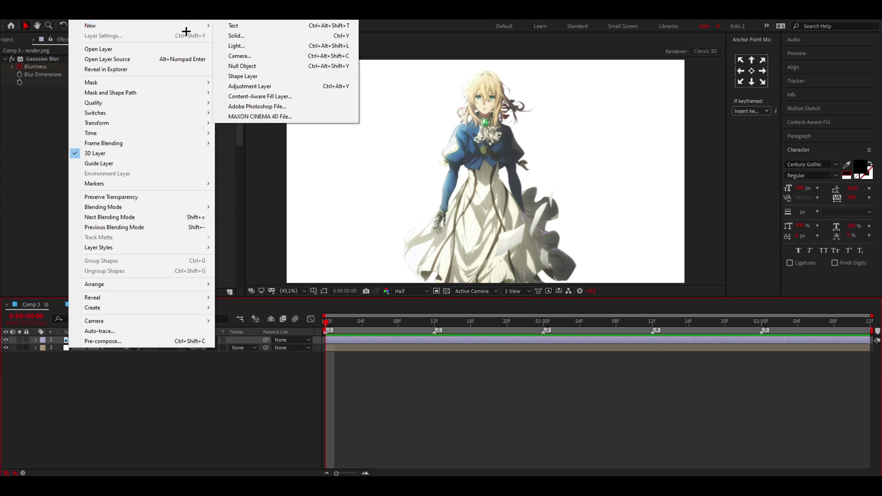
click(280, 57)
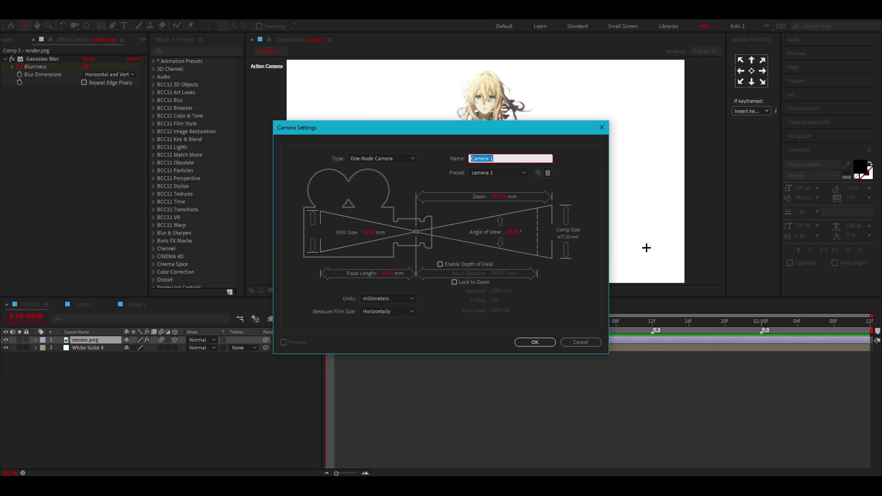
click(535, 342)
key(space)
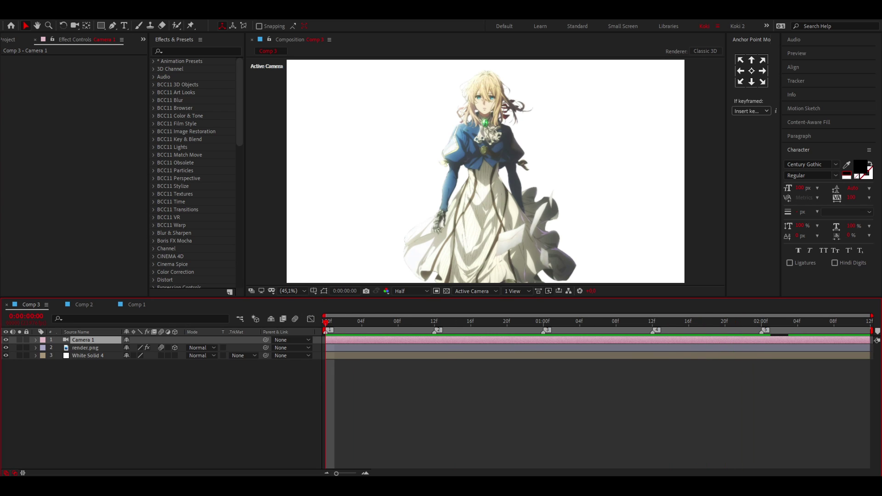
Add five null objects, Null 11 to Null 15, above the camera layer.
right_click(69, 340)
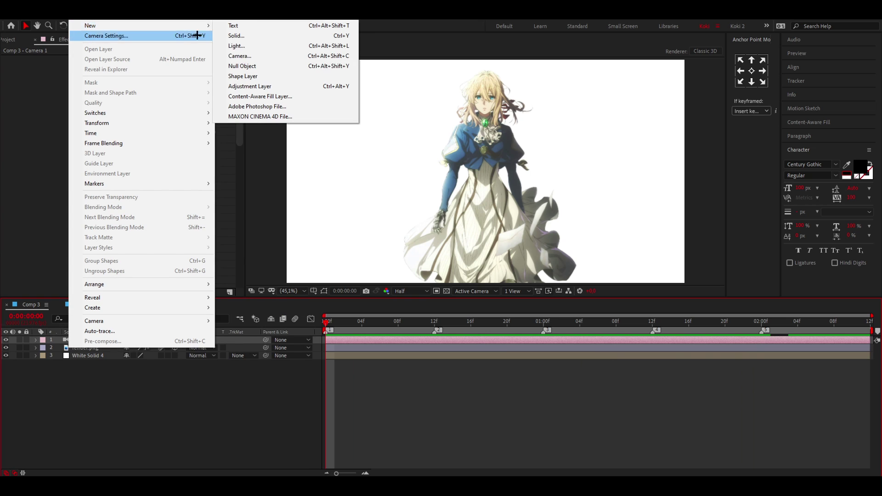
click(250, 66)
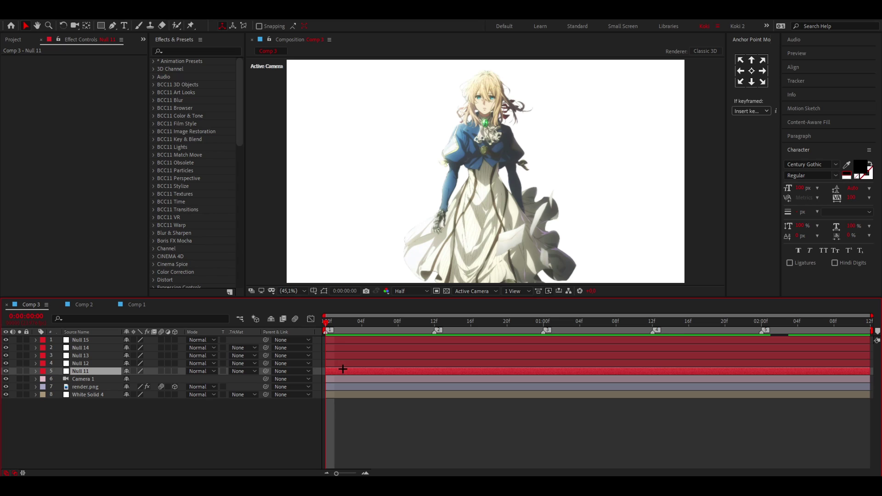
click(345, 363)
click(347, 355)
click(348, 347)
click(349, 340)
click(340, 371)
Parent Camera 1 to Null 11 and chain each null to the one above it, up to Null 15.
click(330, 379)
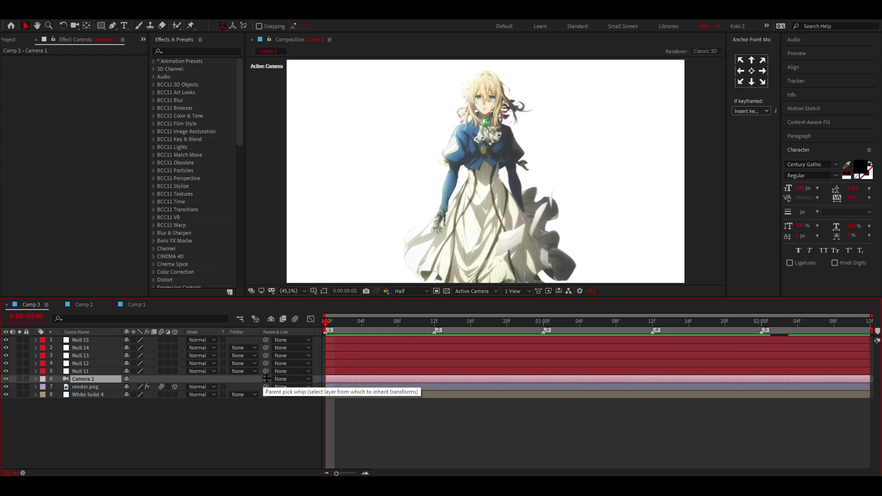
drag(266, 379, 98, 369)
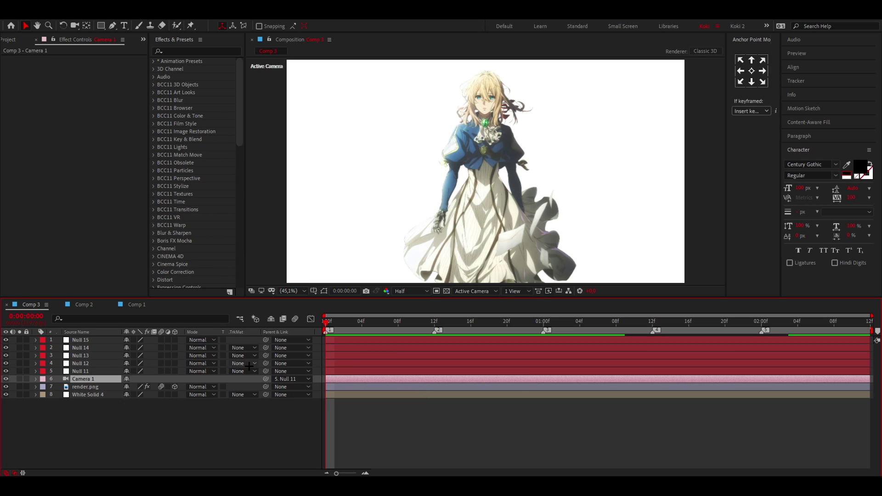
drag(192, 364, 102, 363)
drag(266, 363, 108, 356)
drag(264, 356, 92, 340)
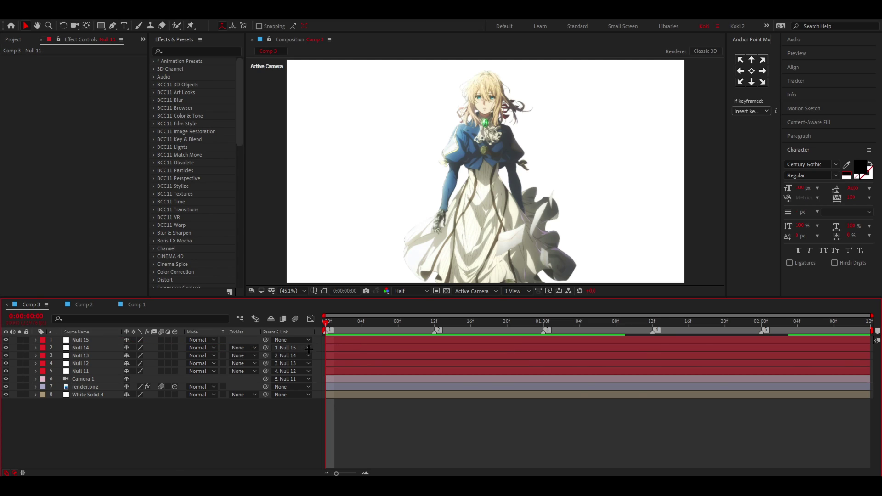
Make all five null layers 3D.
click(339, 341)
shift+click(336, 373)
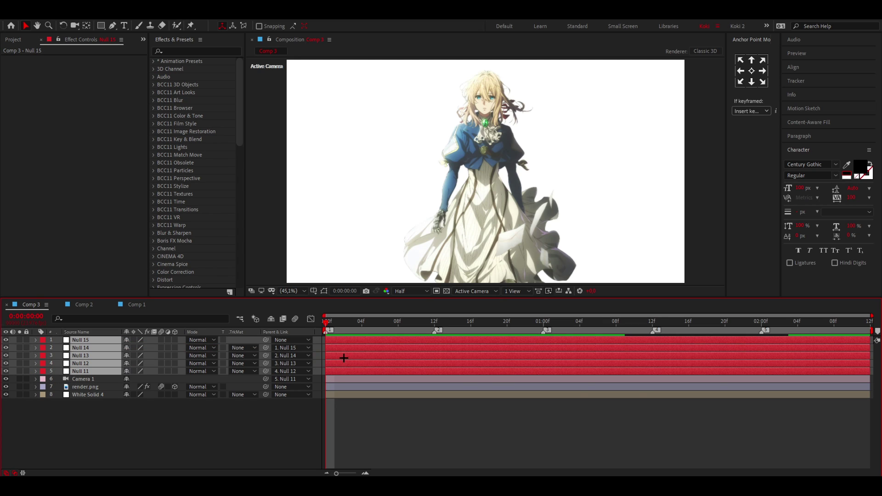
click(175, 340)
Hide and restore the timeline's layer switches and transfer controls columns.
click(14, 473)
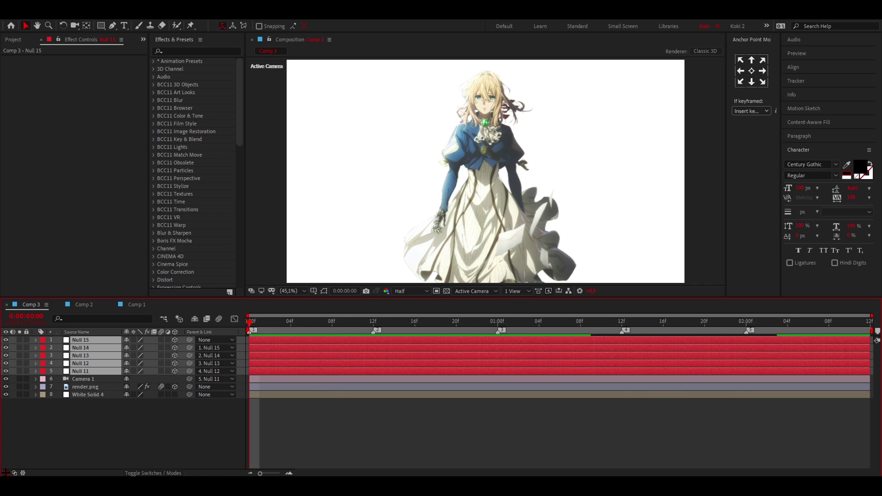
click(5, 473)
click(6, 473)
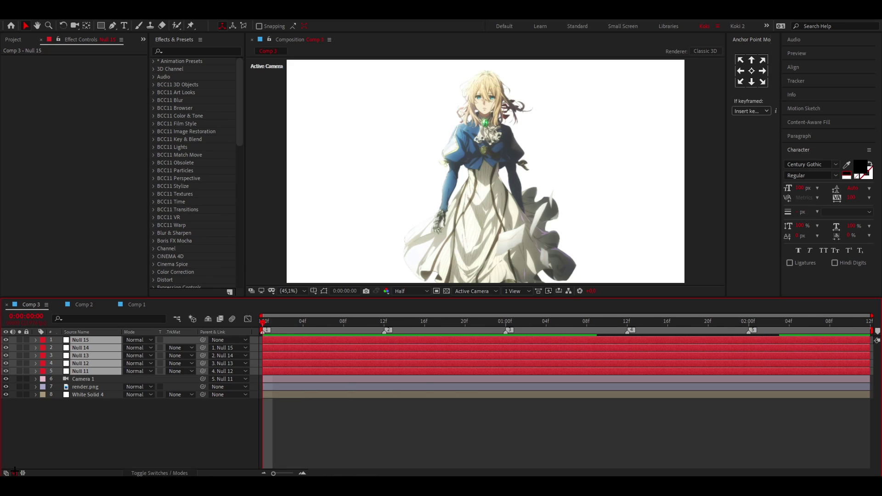
click(15, 473)
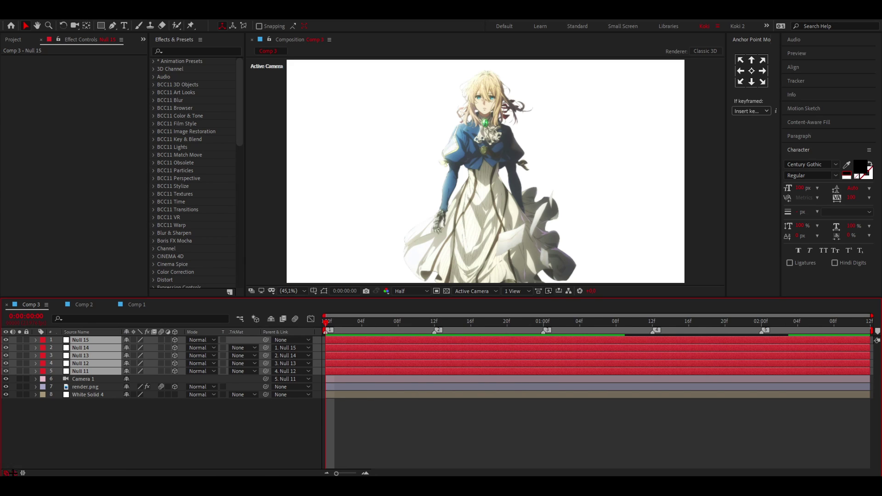
click(14, 473)
click(150, 472)
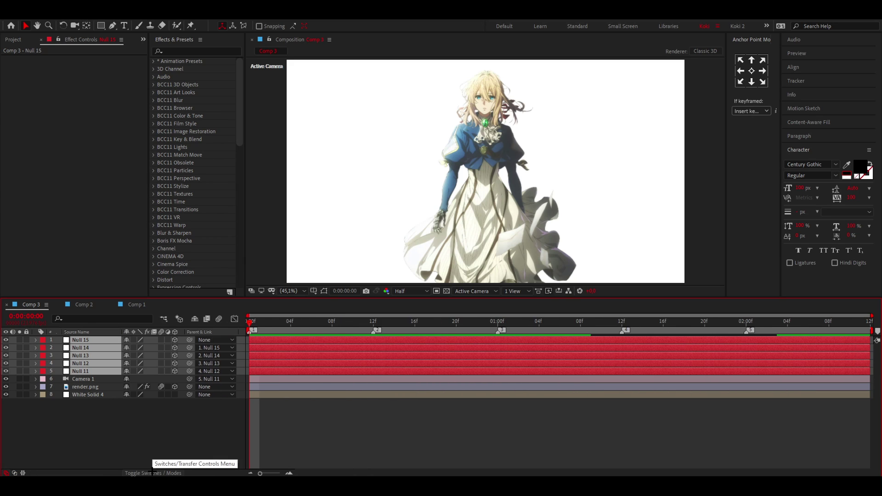
click(6, 473)
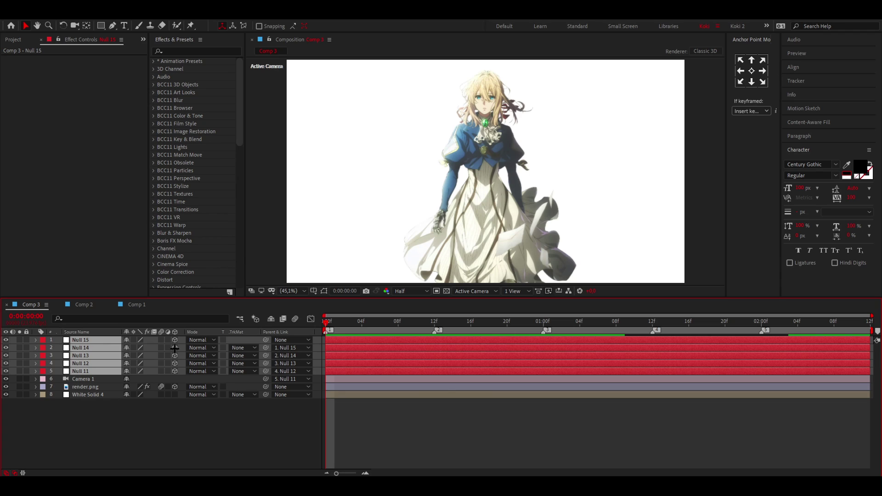
Select Null 11 and reveal only its Position property.
click(155, 421)
click(85, 386)
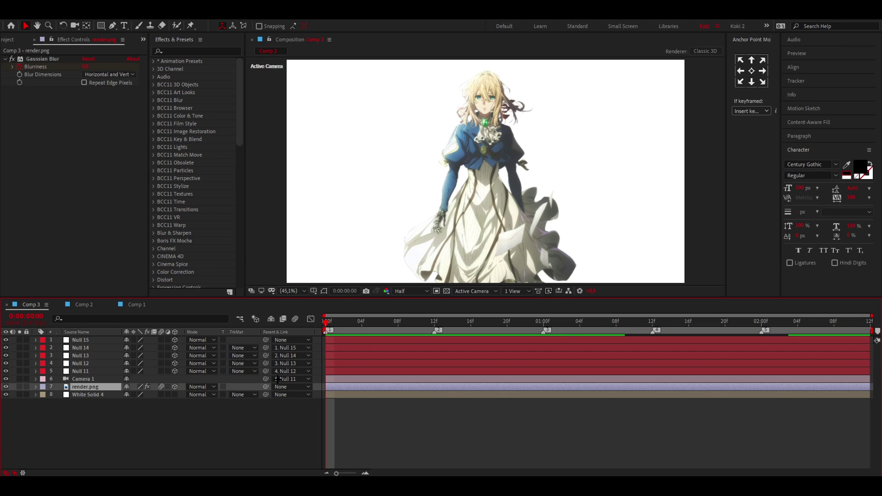
click(331, 344)
click(332, 379)
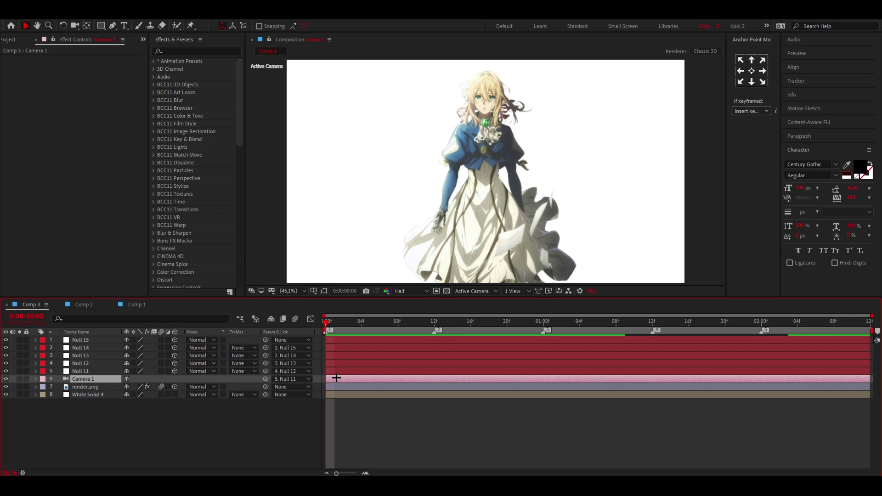
click(343, 370)
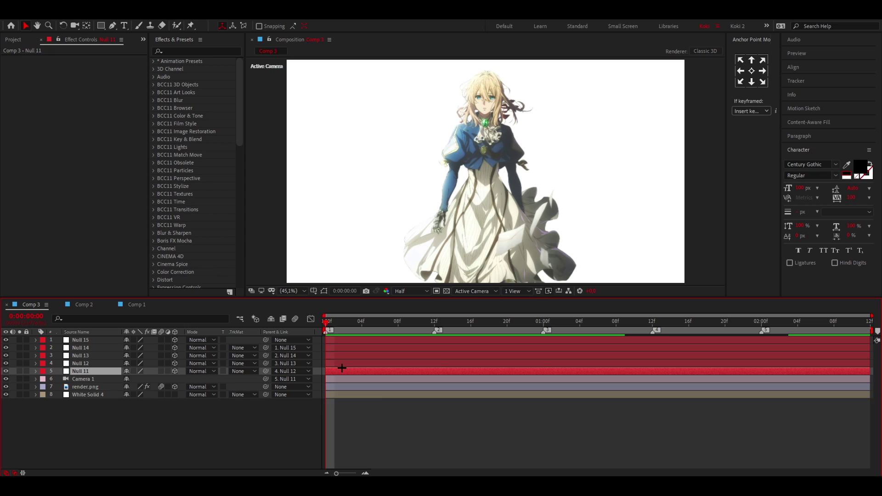
key(p)
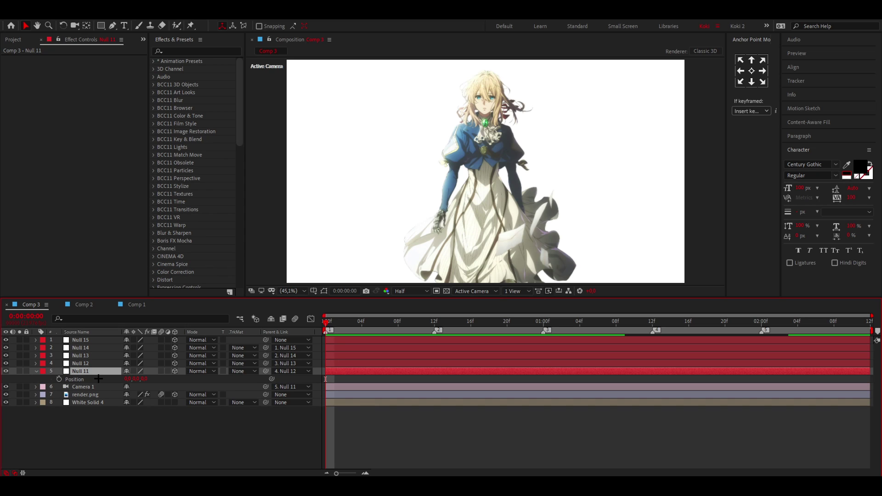
Try different Position and Scale values on Null 11, undoing each change.
drag(127, 378, 261, 402)
key(ctrl+z)
drag(145, 379, 387, 369)
key(ctrl+z)
key(s)
drag(138, 381, 336, 374)
key(ctrl+z)
key(p)
drag(143, 379, 204, 390)
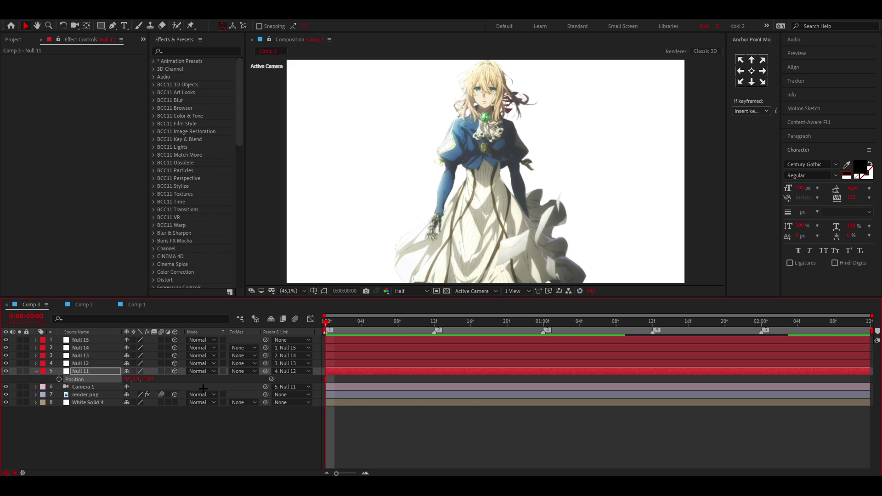
key(ctrl+z)
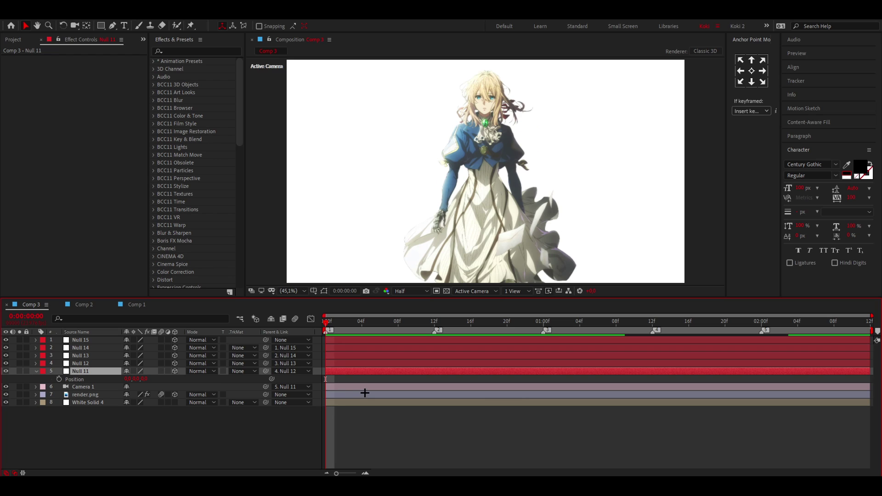
Keyframe Null 11's Position from a close-up of the character's face at frame 0 to a pulled-back upper-body framing at frame 18.
mouse_move(142, 379)
mouse_down()
mouse_move(118, 391)
mouse_move(144, 381)
mouse_up()
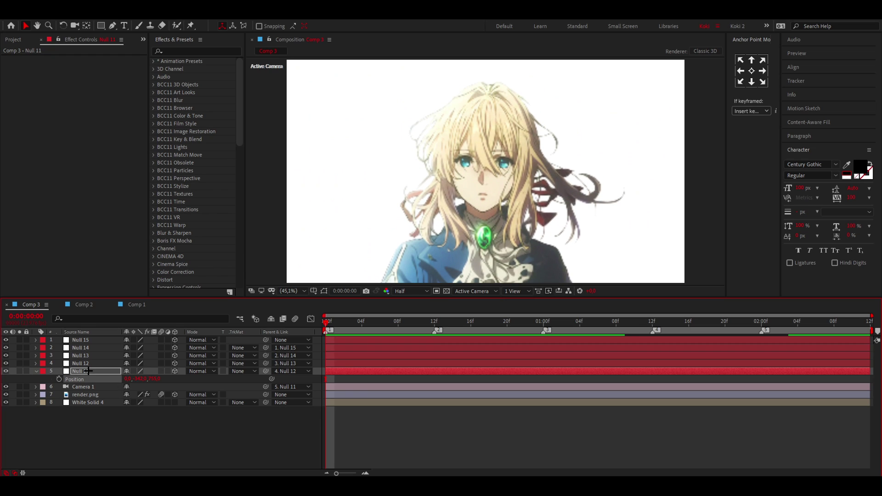
click(59, 379)
drag(328, 321, 490, 321)
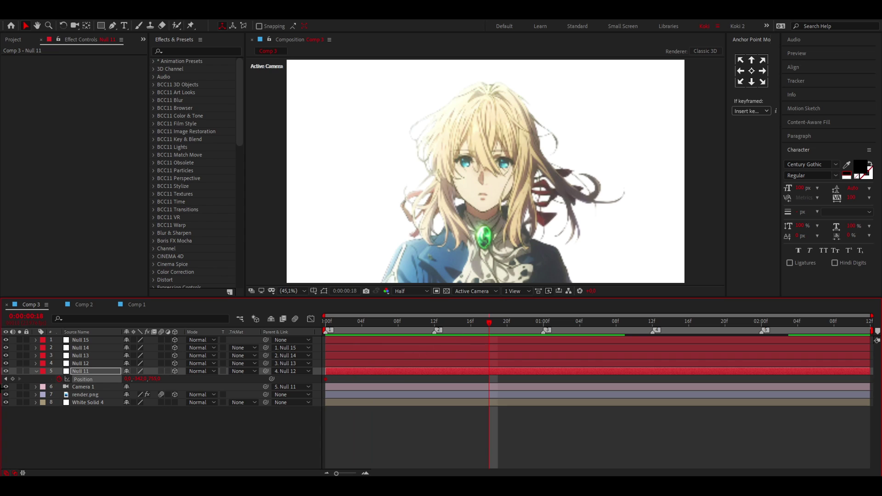
drag(165, 380, 124, 381)
drag(138, 380, 147, 379)
Easy-ease Null 11's Position keyframes and shape their speed graph to start very fast and slow down gradually, and preview the motion.
drag(505, 377, 325, 385)
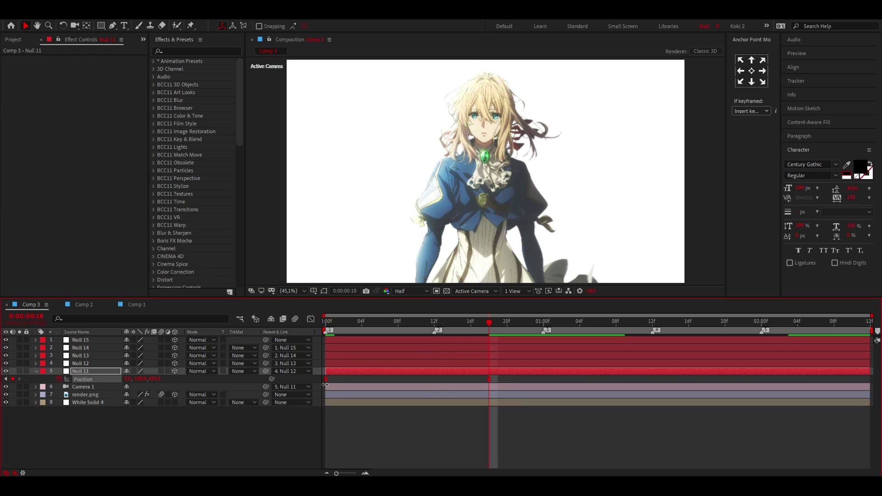
click(311, 318)
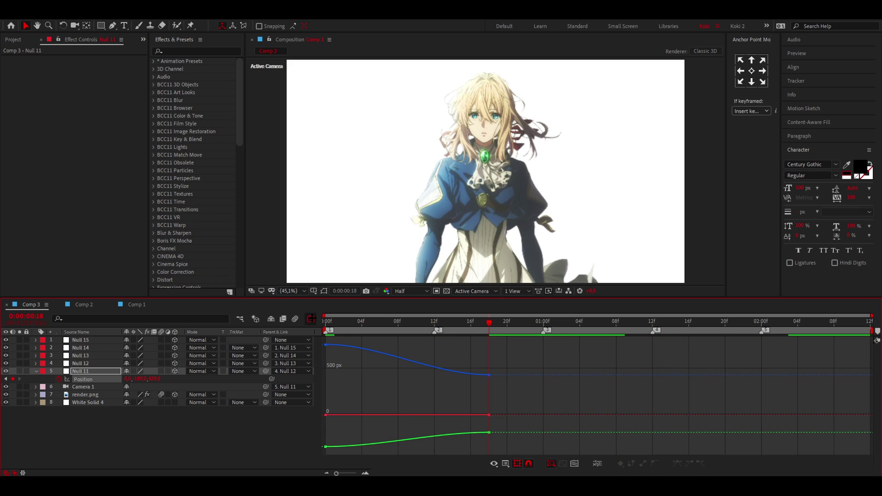
right_click(390, 369)
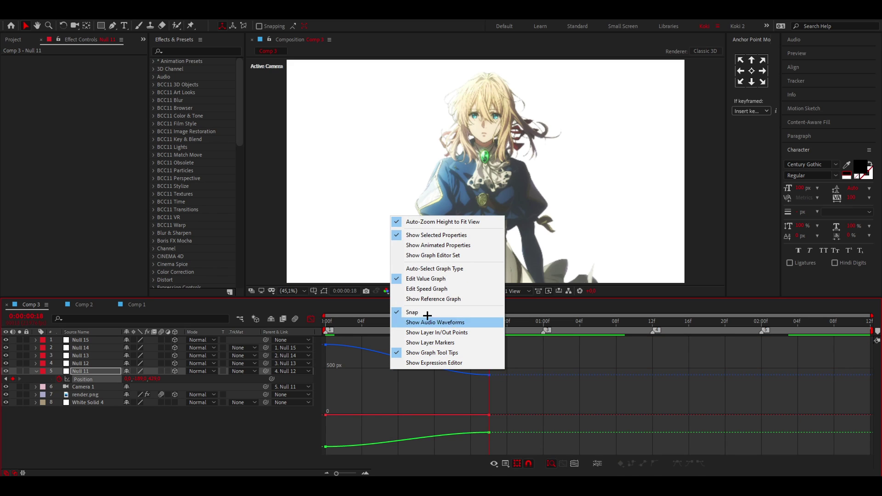
click(421, 290)
click(325, 446)
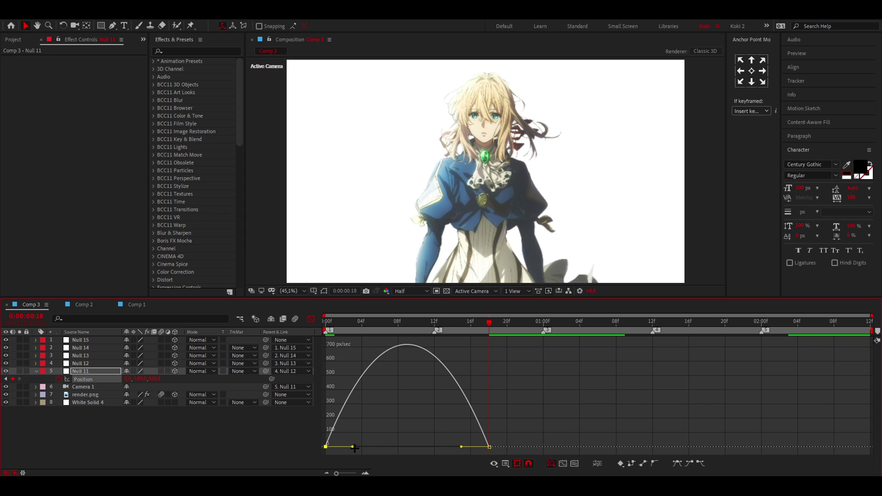
drag(352, 448, 312, 446)
drag(461, 447, 338, 440)
key(space)
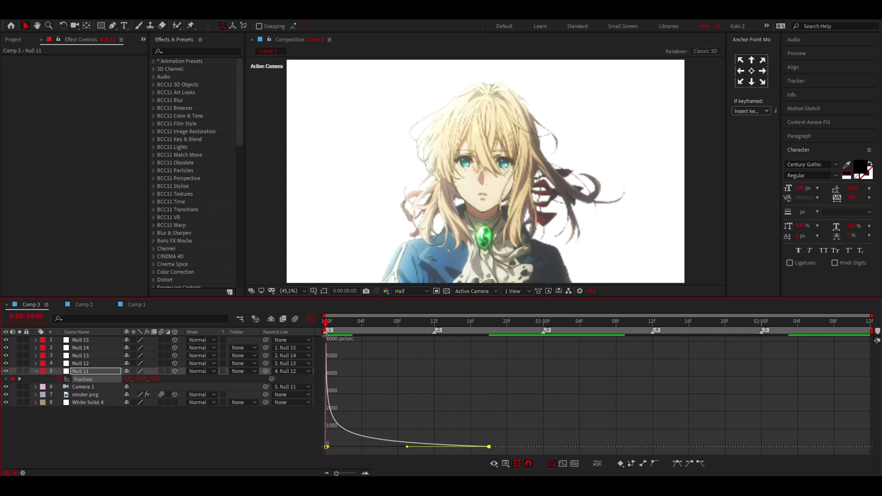
click(311, 318)
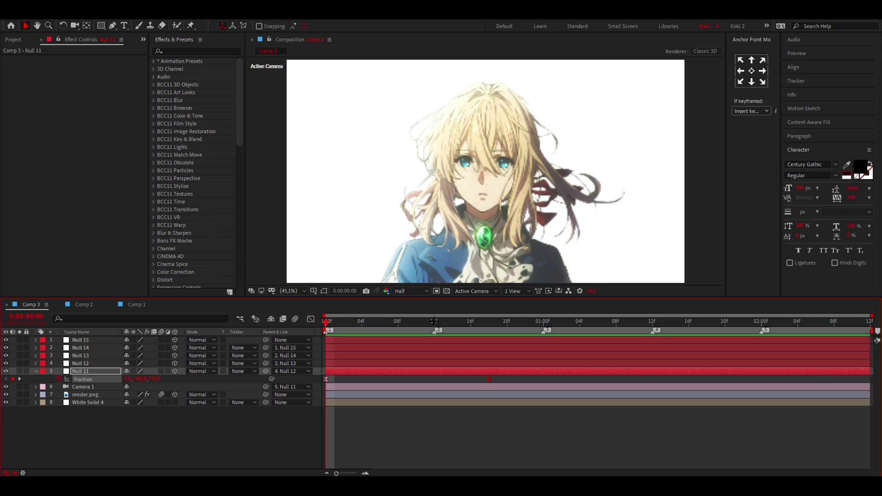
Keyframe Null 12's Position at frame 7 and at 1:00, lowering the second framing to the character's torso and skirt.
click(434, 321)
click(444, 363)
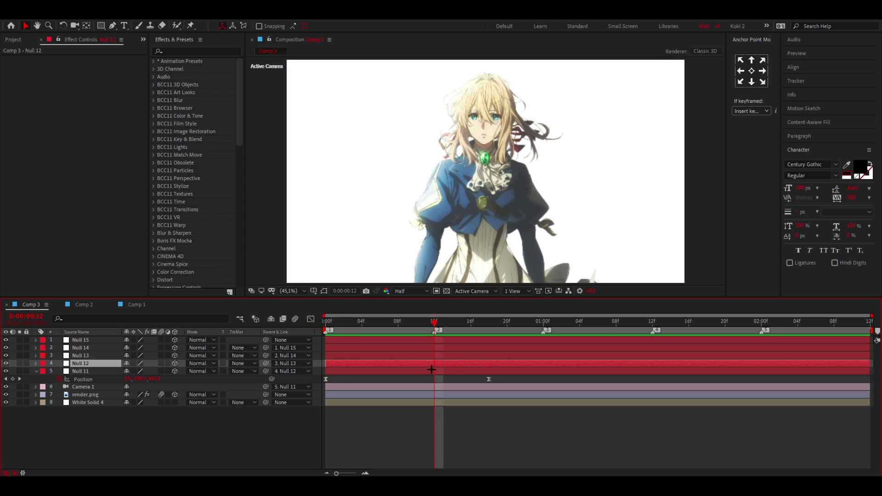
key(p)
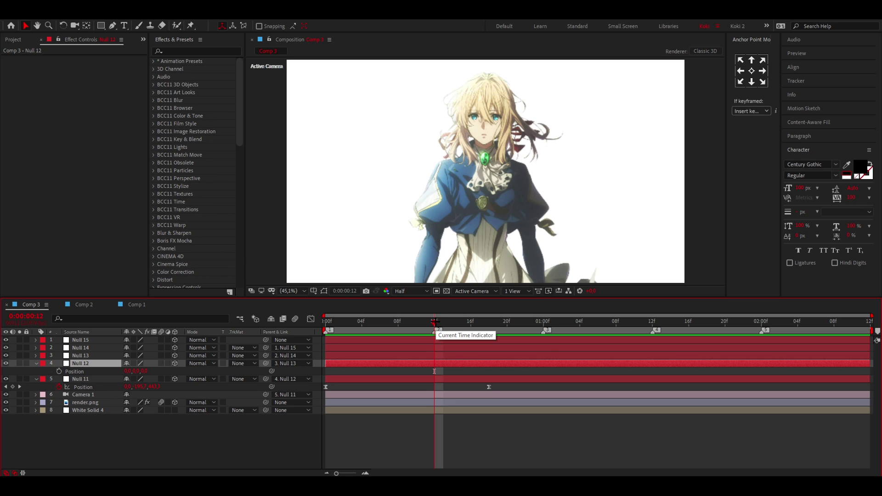
drag(434, 321, 389, 321)
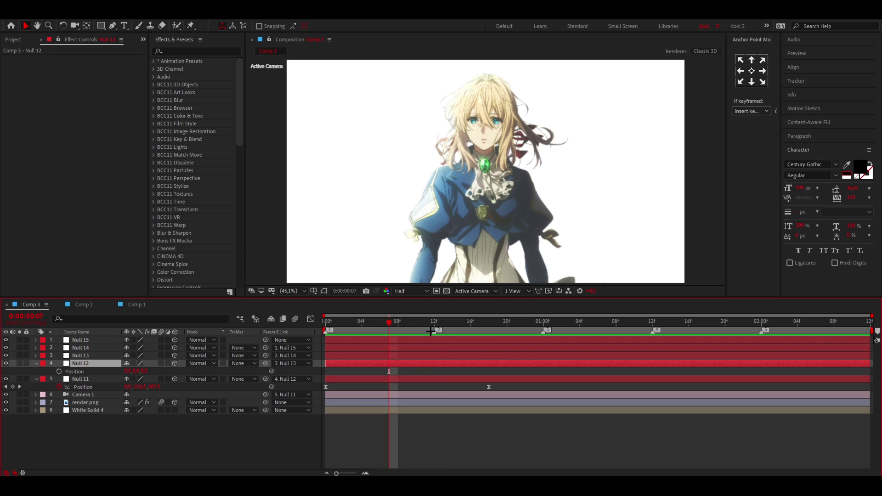
mouse_move(392, 321)
mouse_down()
mouse_move(380, 323)
mouse_move(388, 323)
mouse_up()
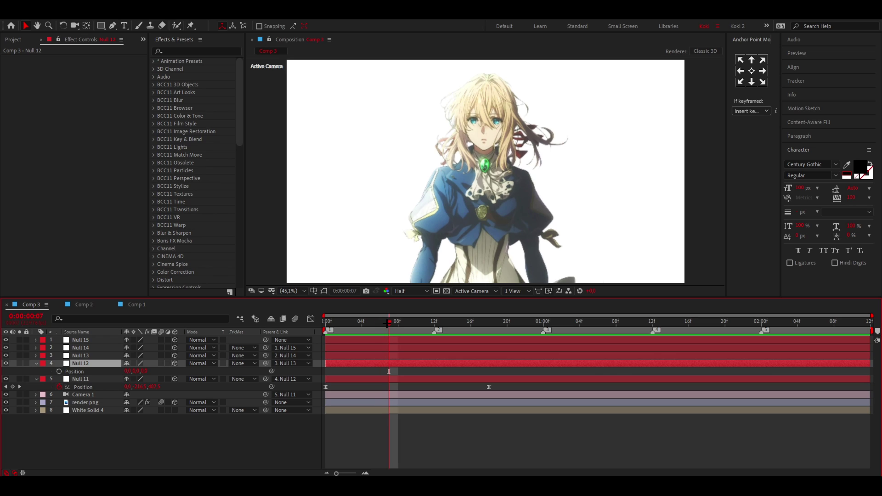
click(59, 372)
drag(397, 323, 543, 323)
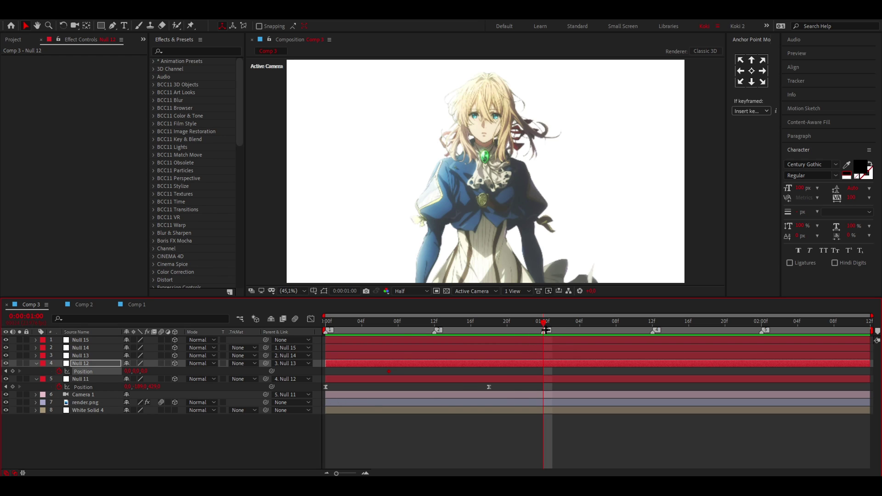
drag(146, 374, 251, 385)
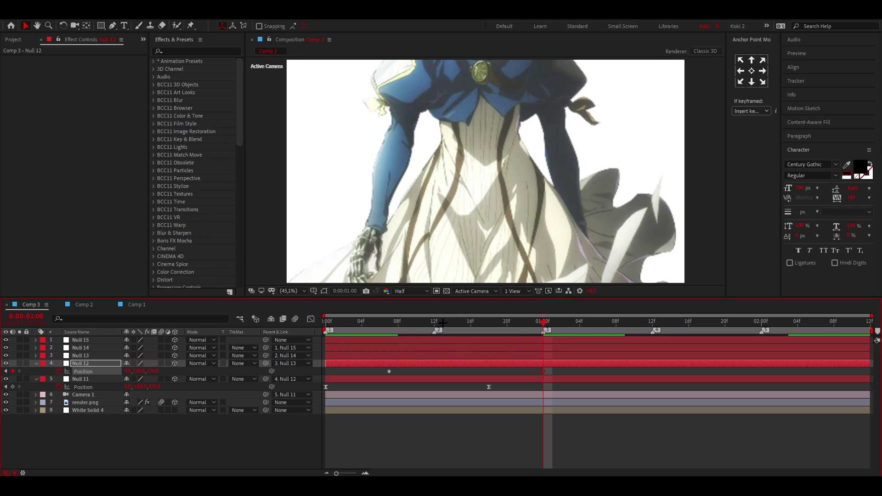
Easy-ease both of Null 12's Position keyframes.
drag(374, 367, 573, 375)
click(434, 322)
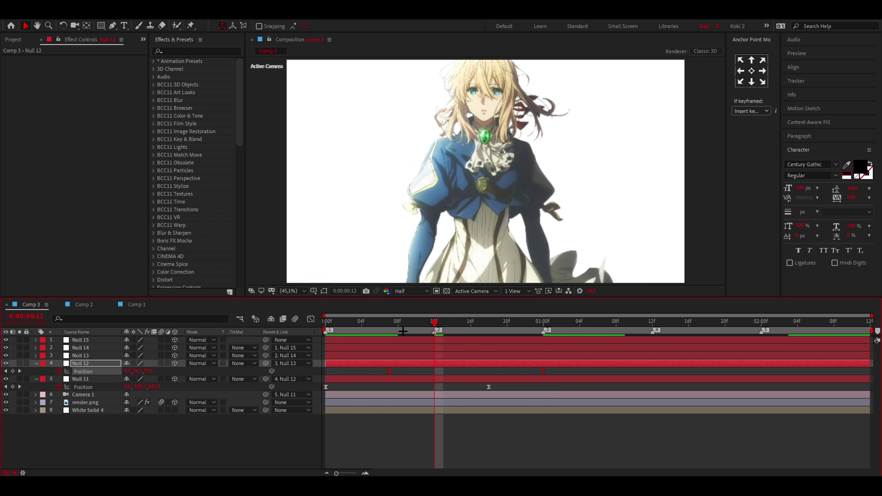
click(311, 319)
click(311, 318)
click(422, 376)
drag(367, 370, 576, 382)
Shape Null 12's Position speed graph to peak sharply at frame 12, and preview the camera motion from the start.
click(311, 318)
drag(354, 426, 429, 446)
drag(517, 447, 423, 446)
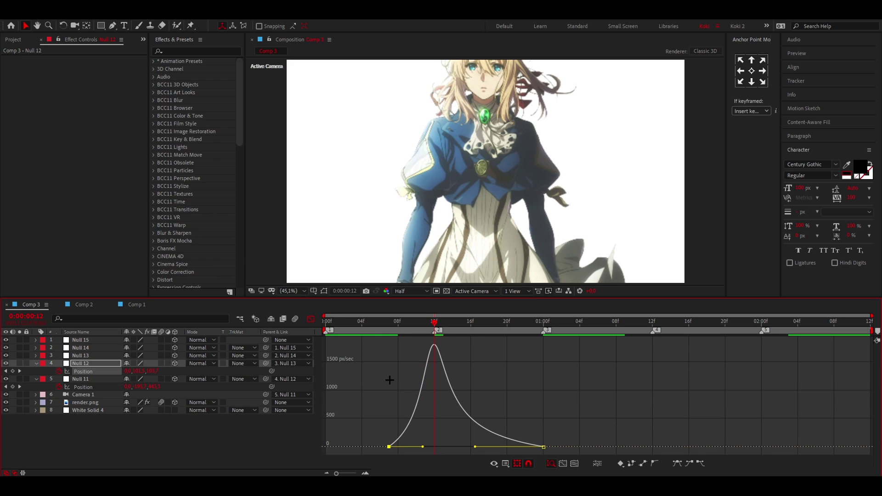
click(331, 322)
click(310, 318)
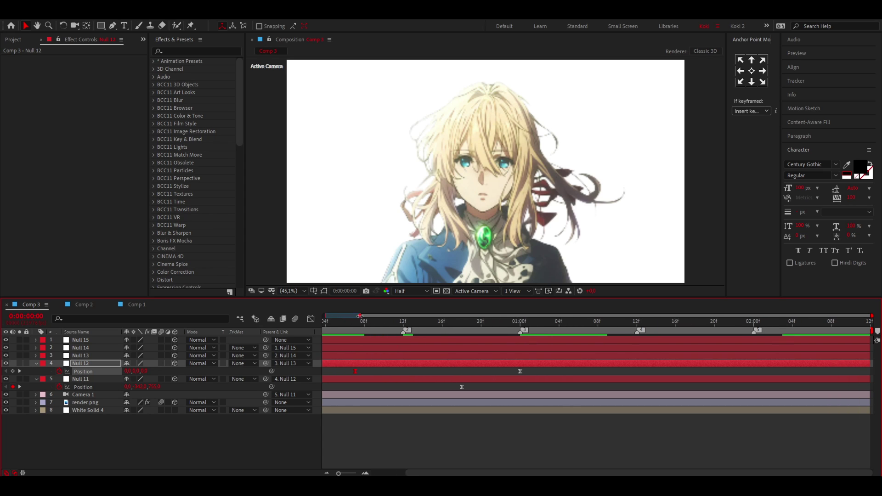
drag(325, 321, 325, 377)
key(space)
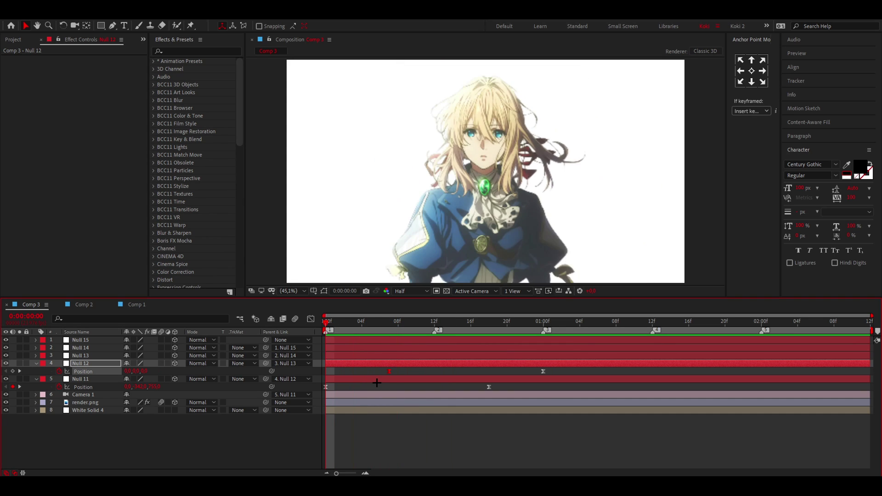
drag(335, 321, 488, 344)
key(space)
key(space)
Keyframe Null 13's Position at frame 19 and at 1:12, moving the camera sideways so the character sits right of center.
drag(417, 321, 435, 323)
click(469, 356)
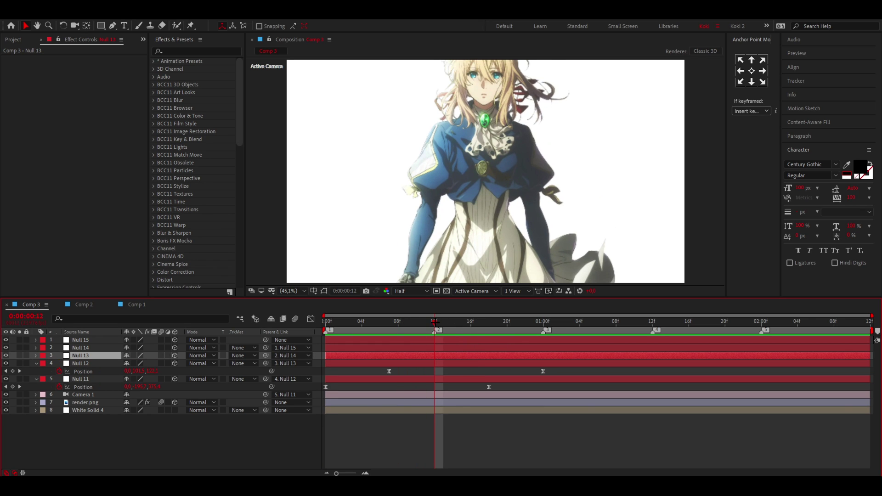
drag(435, 322, 486, 322)
key(p)
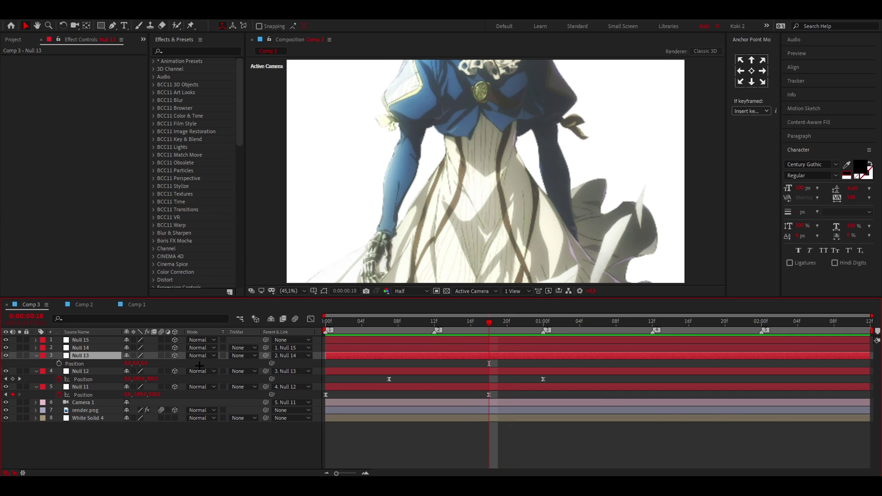
key(Page_Down)
key(alt+shift+p)
drag(492, 320, 659, 326)
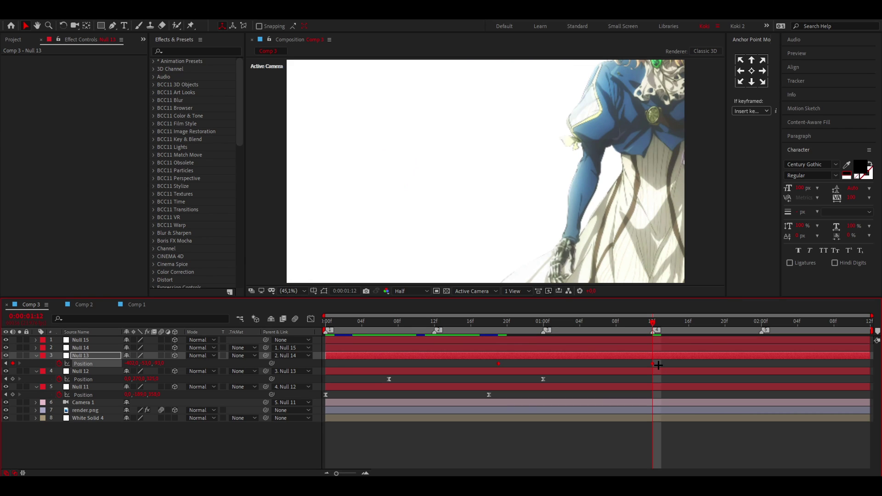
Shape Null 13's Position speed graph to peak around 1:00 with a slow finish, and check the motion.
click(310, 319)
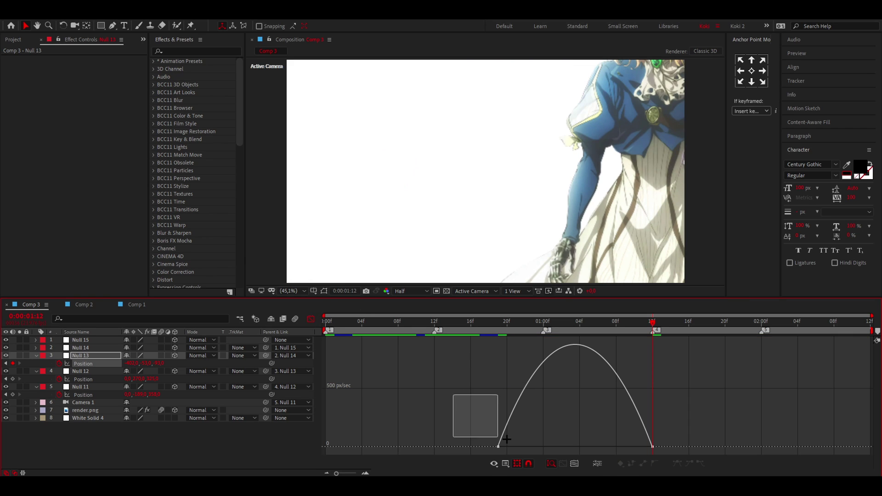
click(542, 325)
drag(476, 428, 529, 448)
drag(673, 436, 584, 447)
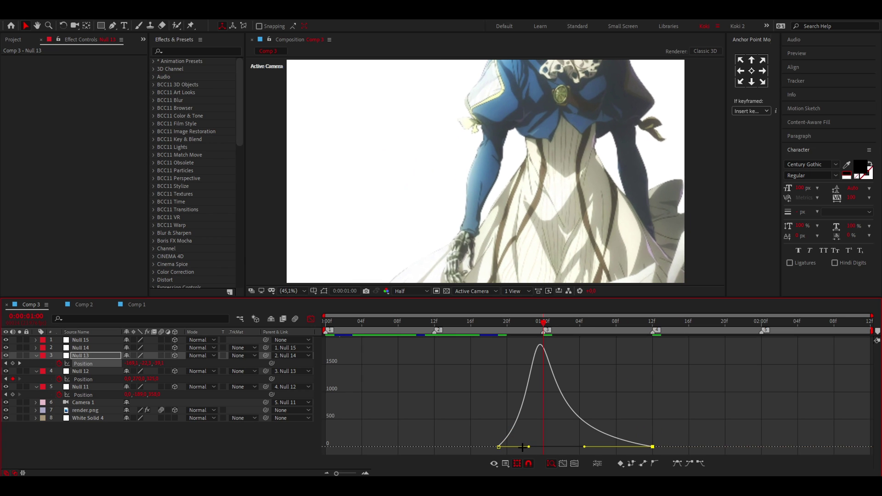
drag(528, 447, 531, 446)
drag(406, 320, 645, 346)
click(311, 319)
Keyframe Null 14's Position at 1:07 and at 2:00 to move the camera to a new framing.
click(81, 348)
click(607, 321)
key(alt+shift+p)
click(761, 322)
drag(128, 355, 52, 371)
Easy-ease Null 14's Position keyframes and shape their speed graph to peak around the 1:12 marker.
drag(777, 384, 597, 353)
key(F9)
click(652, 322)
key(shift+F3)
drag(658, 447, 638, 446)
drag(707, 446, 697, 447)
drag(655, 323, 761, 337)
click(311, 319)
Keyframe Null 15's Position at 1:18 and at 2:11, ending on a close-up of the character's face.
click(81, 340)
click(707, 321)
key(alt+shift+p)
click(861, 322)
drag(143, 347, 128, 348)
drag(157, 348, 171, 347)
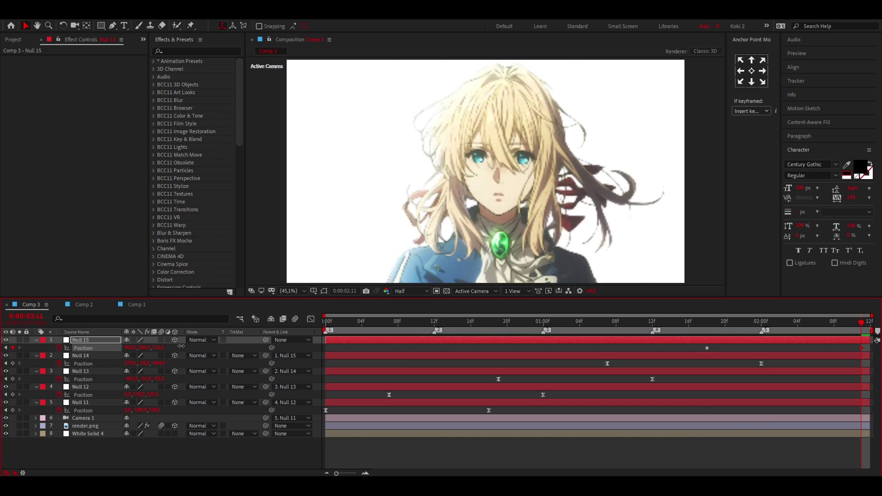
Shape Null 15's Position speed graph so its peak lines up with the 2:00 marker.
key(Home)
key(shift+F3)
click(761, 322)
drag(811, 446, 796, 446)
drag(740, 447, 749, 447)
drag(657, 323, 498, 321)
key(shift+F3)
Readjust the influence of both Null 13 Position keyframes so the speed peak falls at 1:00, using about 78% for the ending one.
click(497, 378)
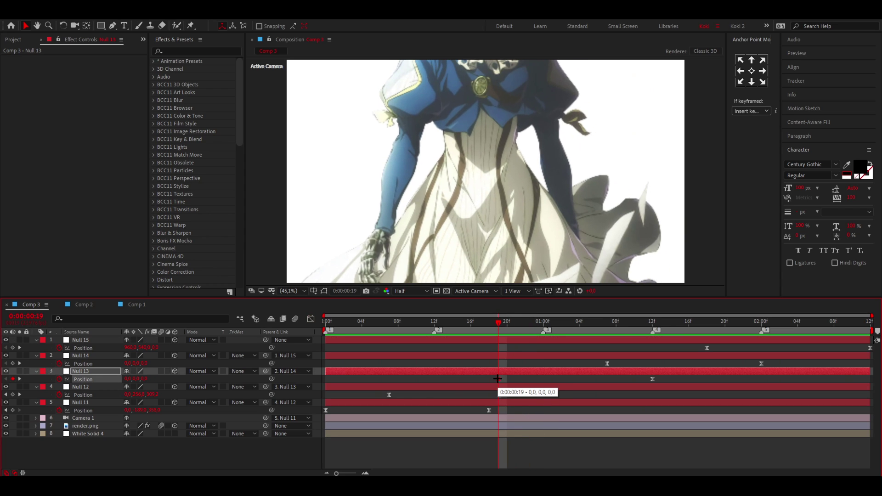
click(311, 319)
drag(533, 448, 526, 446)
drag(583, 448, 591, 446)
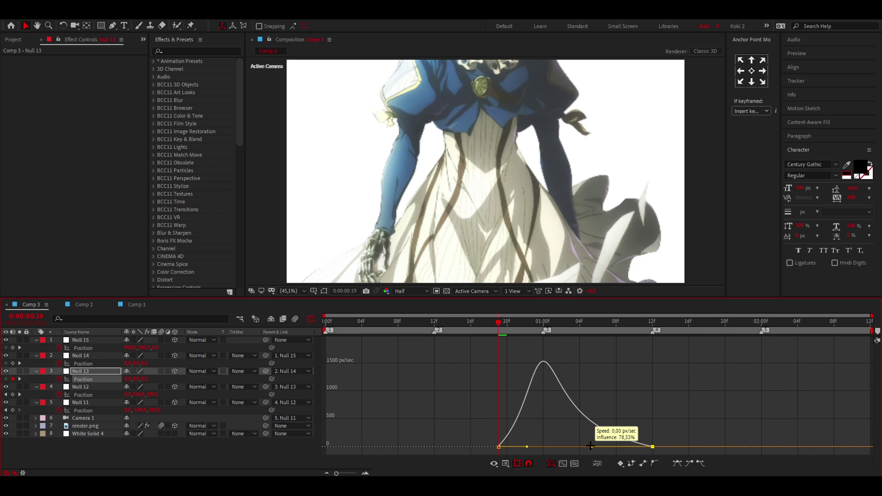
key(shift+F3)
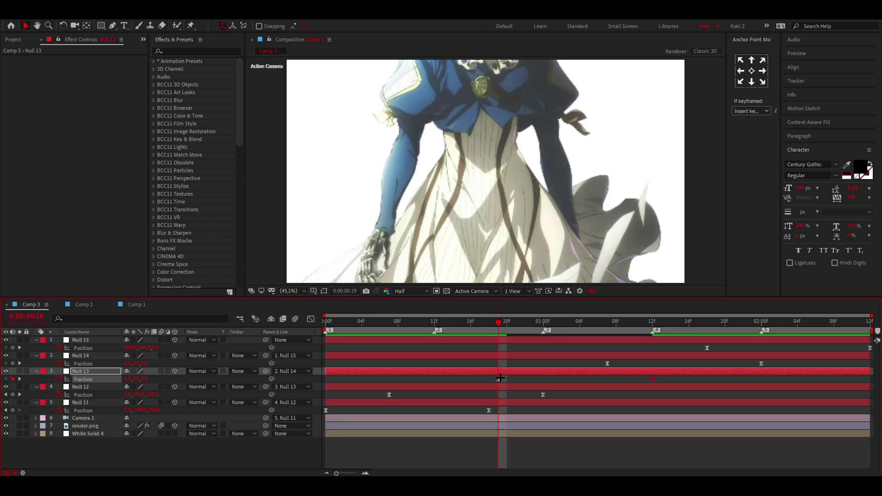
Move Null 13's first Position keyframe to frame 18 and realign its speed peak with 1:00, previewing the full animation.
key(shift+F3)
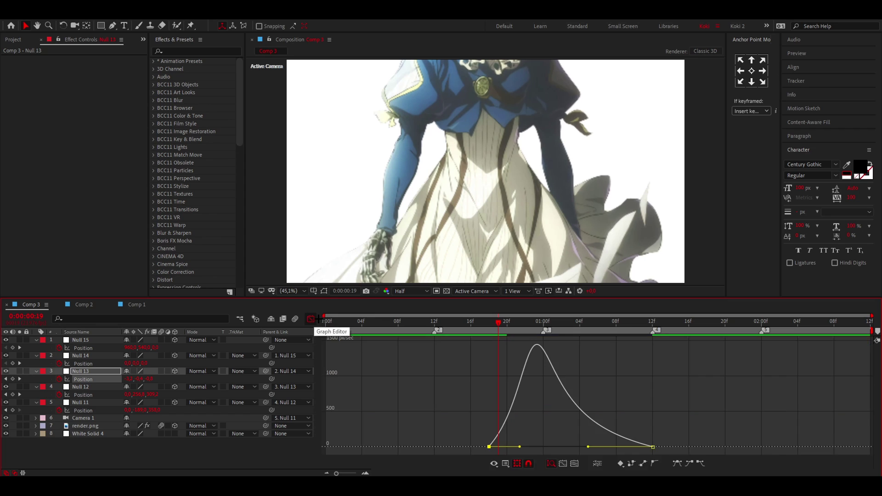
drag(521, 448, 525, 447)
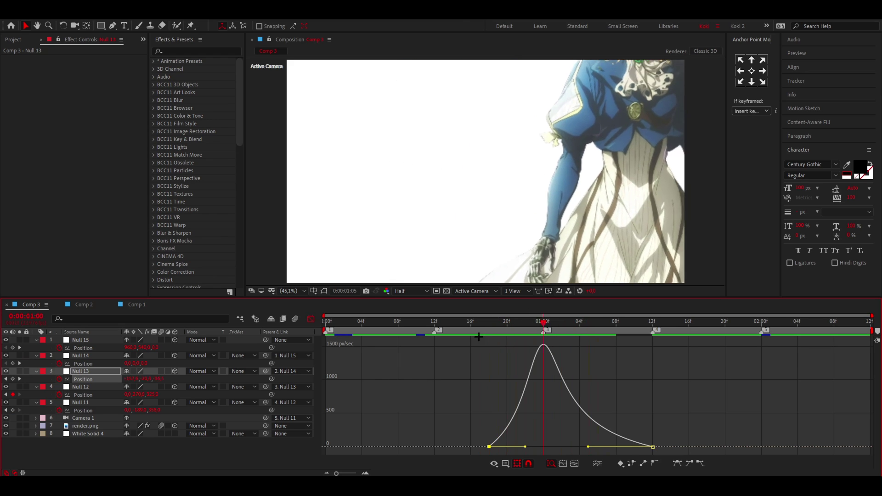
key(space)
key(space)
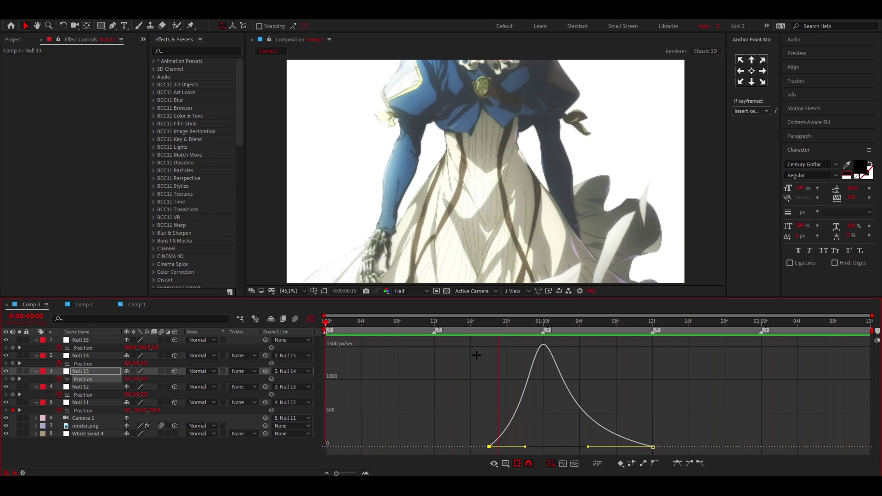
key(space)
click(310, 318)
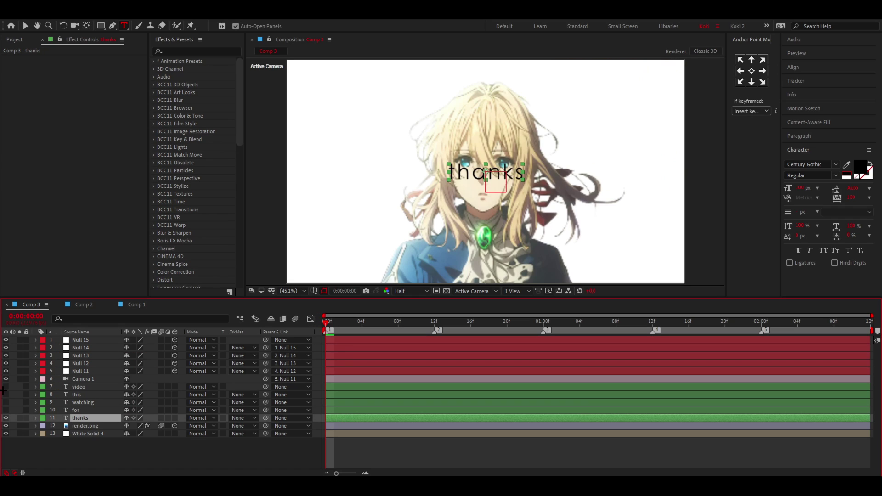
Make the text layers "for", "watching", "this" and "video" visible.
click(6, 410)
click(6, 402)
click(6, 394)
click(6, 387)
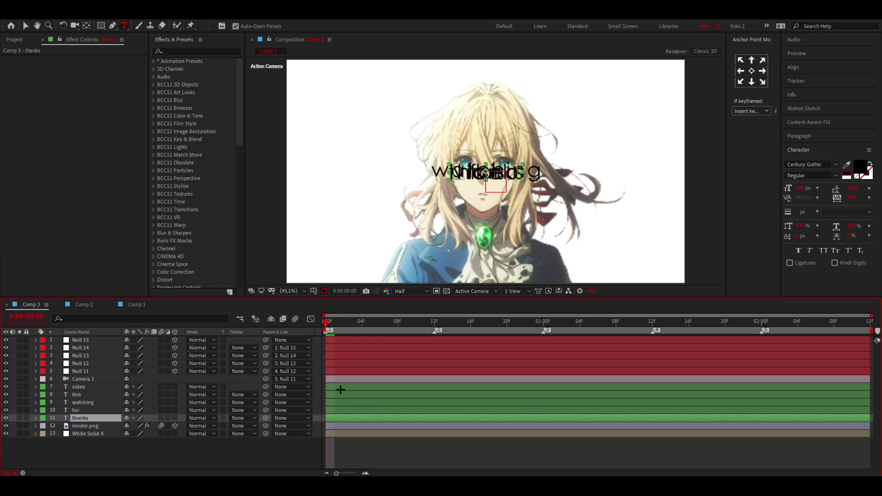
Turn all five text layers into 3D layers and scrub the timeline to check how they follow the camera.
shift+click(334, 388)
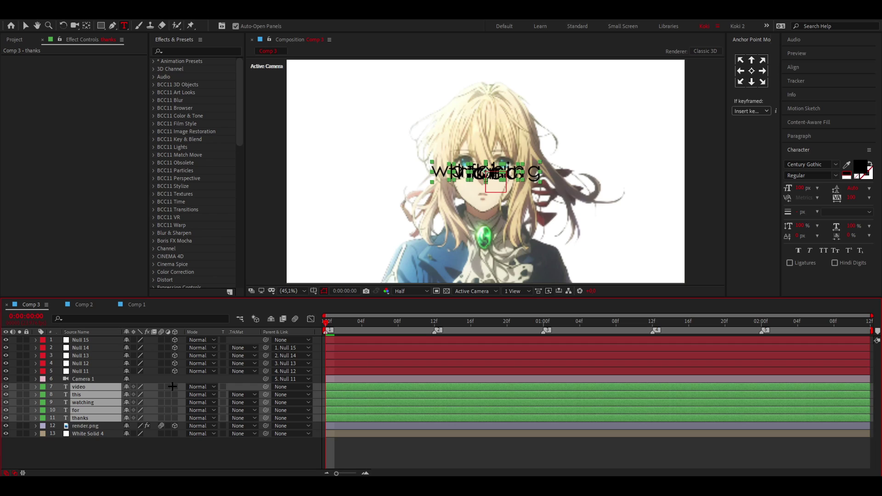
drag(173, 386, 175, 402)
click(357, 441)
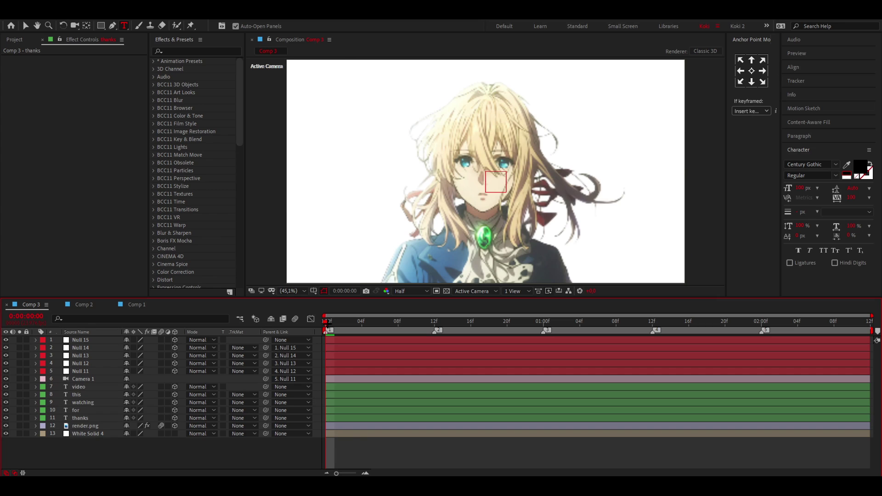
drag(327, 321, 462, 325)
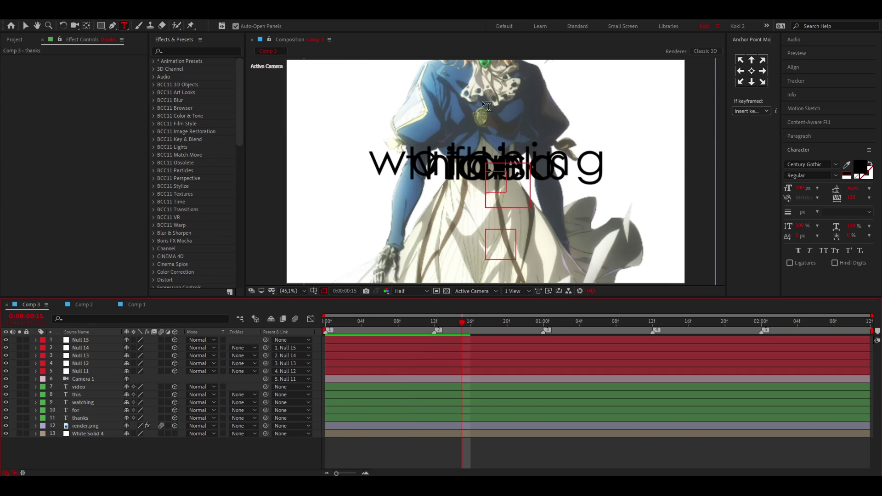
drag(464, 321, 760, 339)
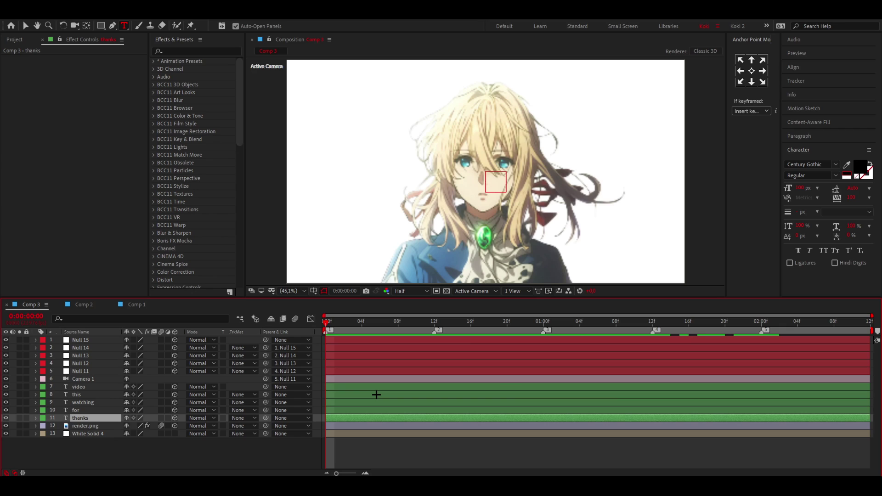
Hide every text layer except "thanks" and adjust its Position in depth so it sits close to the camera over the face.
drag(4, 387, 4, 395)
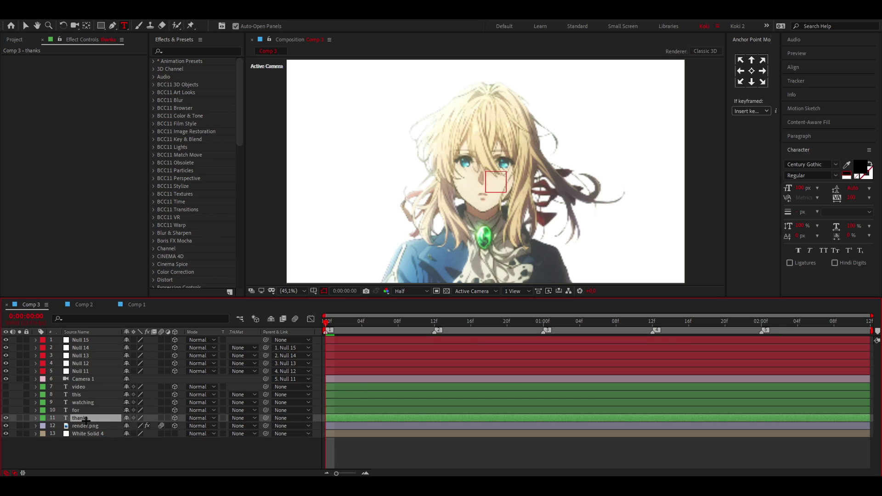
key(p)
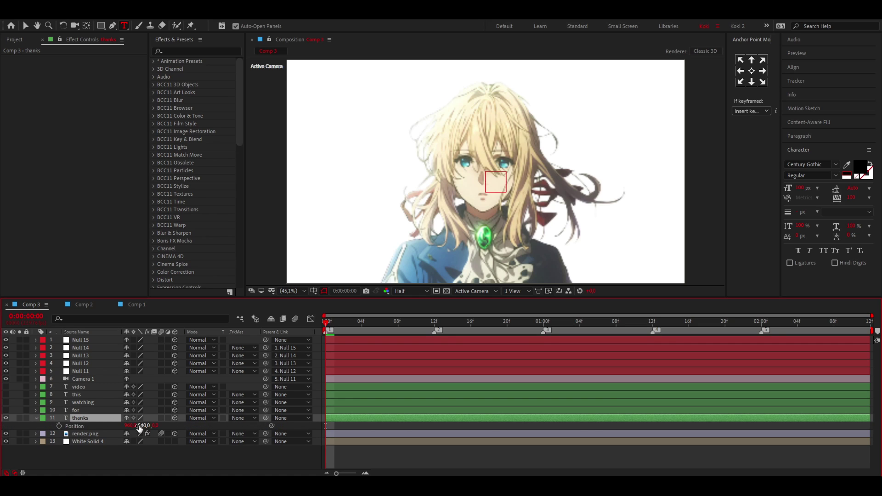
drag(143, 426, 123, 426)
key(ctrl+z)
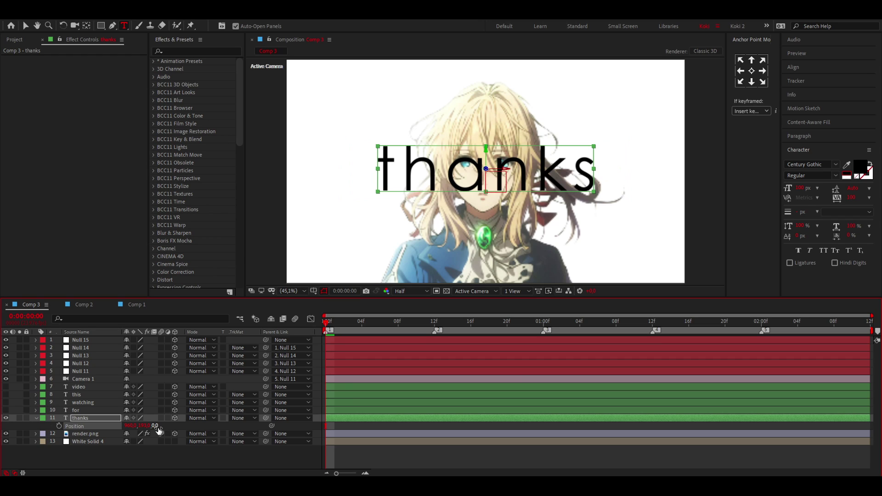
drag(155, 426, 320, 414)
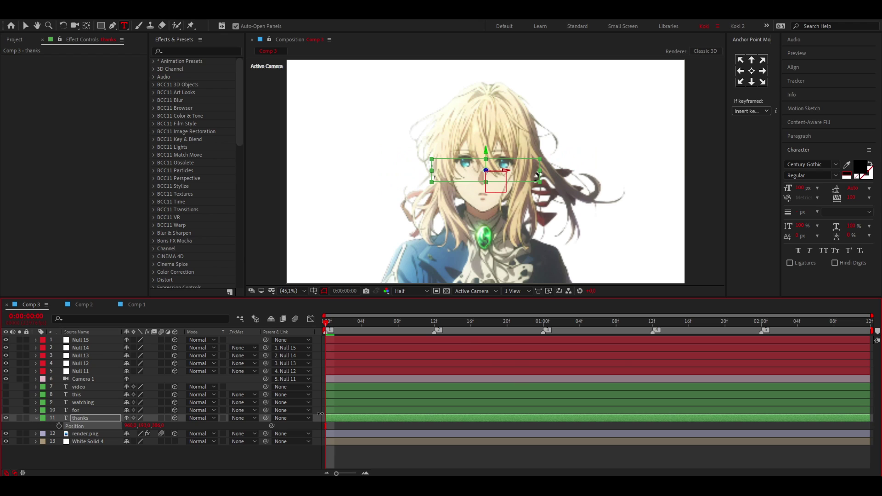
drag(320, 413, 68, 434)
drag(174, 428, 210, 415)
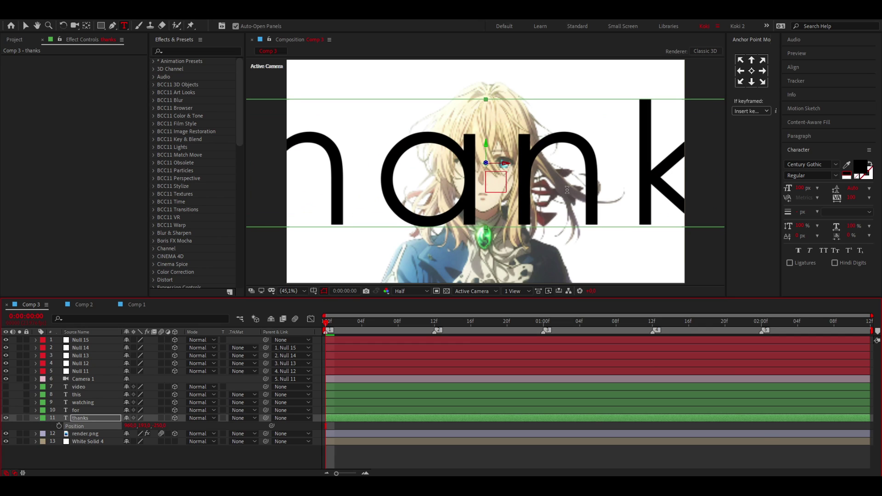
Scale the "thanks" layer down to about 30%, reveal its Position again and check the framing at frame 12.
key(s)
drag(171, 426, 225, 413)
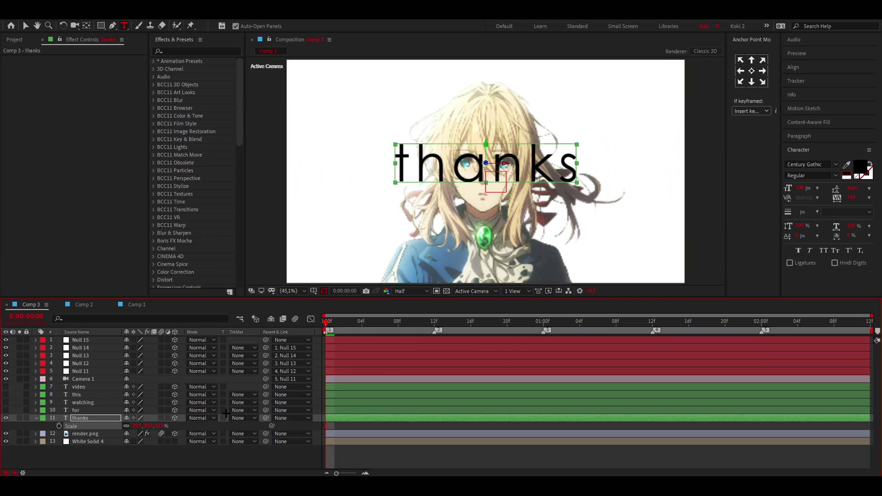
key(p)
drag(327, 321, 431, 325)
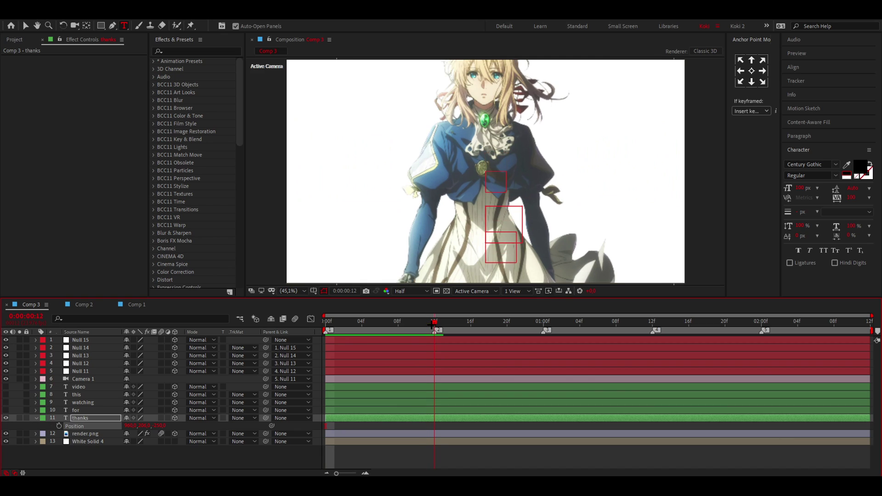
Show the "for" text layer and, at frame 20, adjust its Position so the word sits lower over the dress.
click(6, 410)
drag(434, 322, 506, 321)
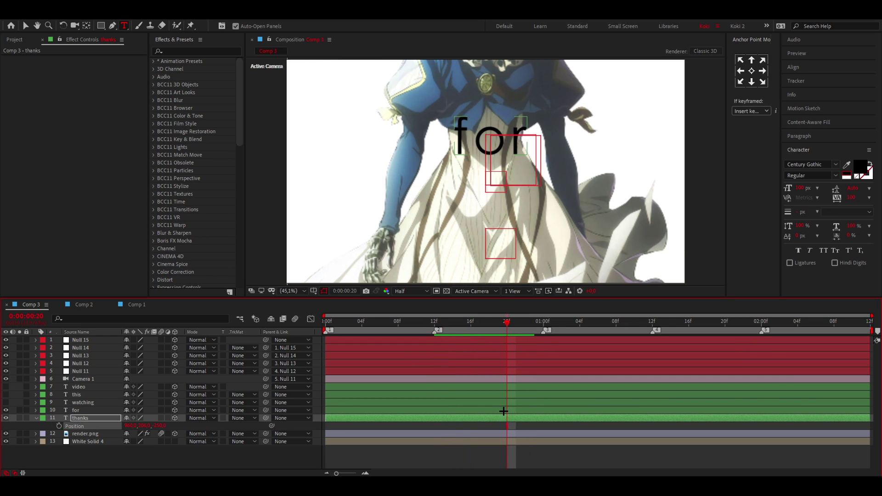
click(502, 411)
key(p)
drag(139, 418, 179, 414)
key(Return)
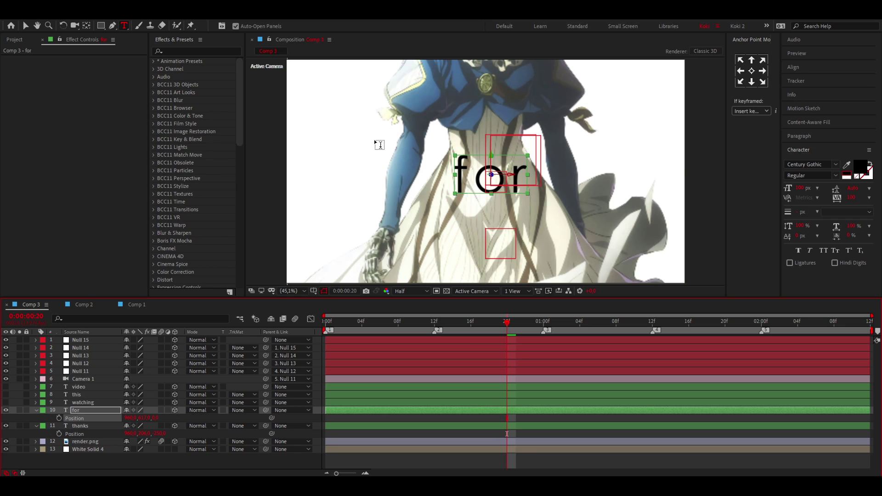
Bring the "for" layer closer to the camera in depth and scale it down to fit over the dress.
drag(154, 419, 147, 419)
drag(76, 426, 64, 428)
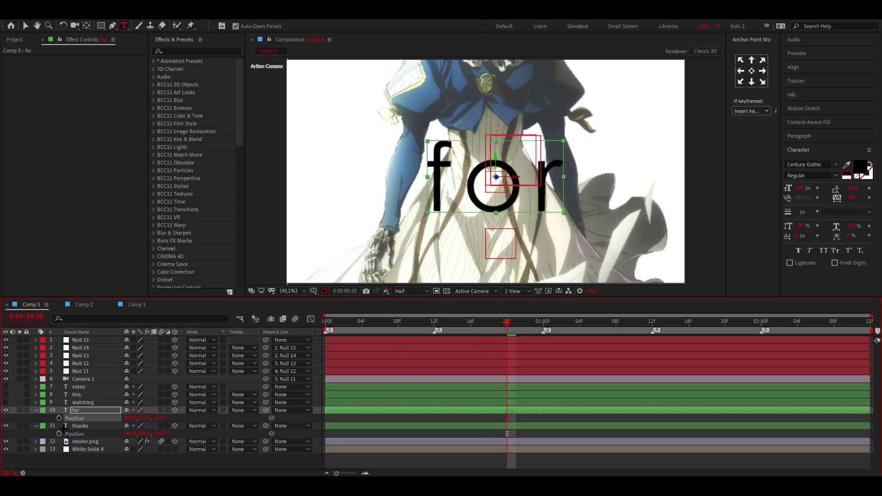
key(s)
drag(138, 418, 123, 419)
Show the "watching" layer at 0:00:01:08 and adjust its Position so the whole word fits in the empty space beside the character.
drag(490, 324, 615, 347)
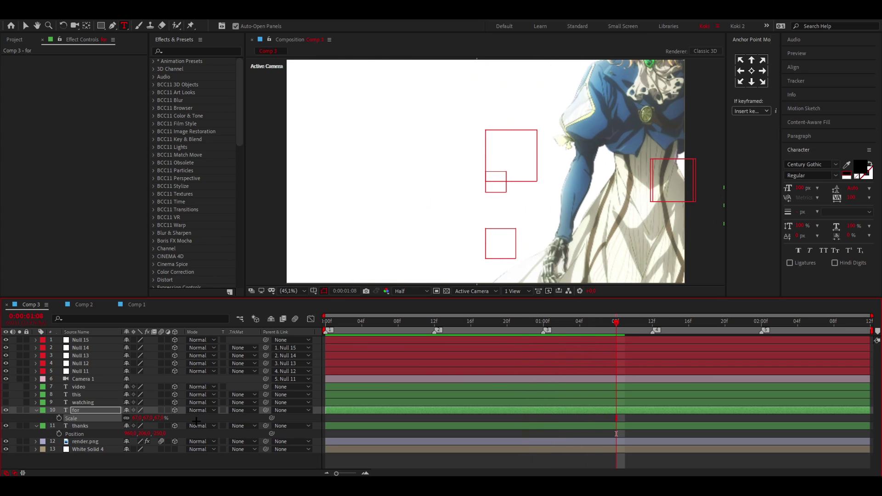
click(519, 405)
key(p)
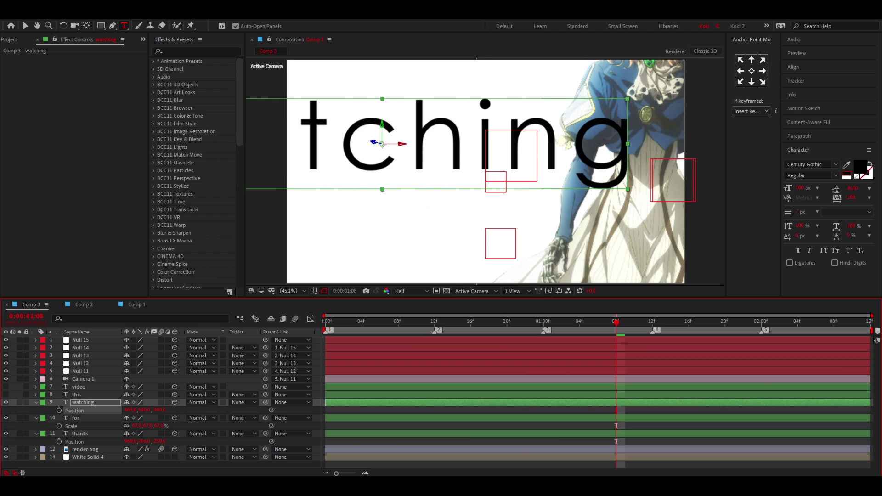
drag(145, 411, 134, 415)
drag(164, 407, 160, 409)
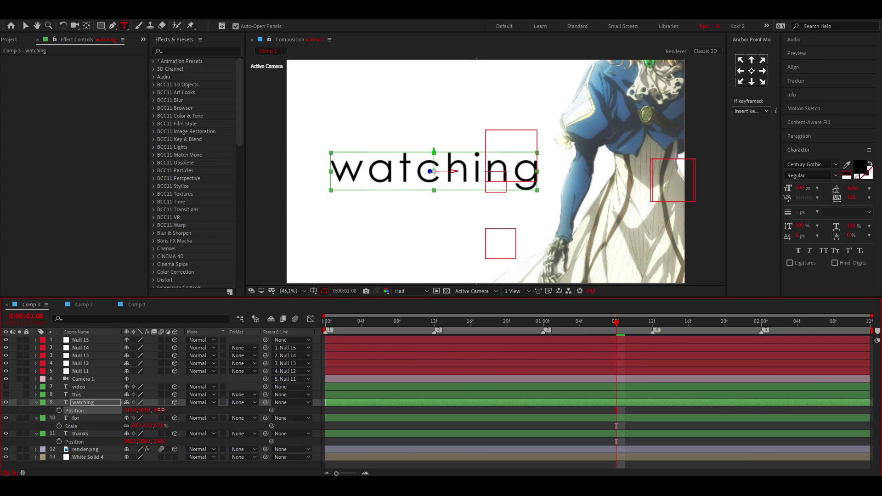
Show the "this" layer at 0:00:01:20 and adjust its Position in depth and sideways so it comes close to the camera.
drag(362, 321, 726, 357)
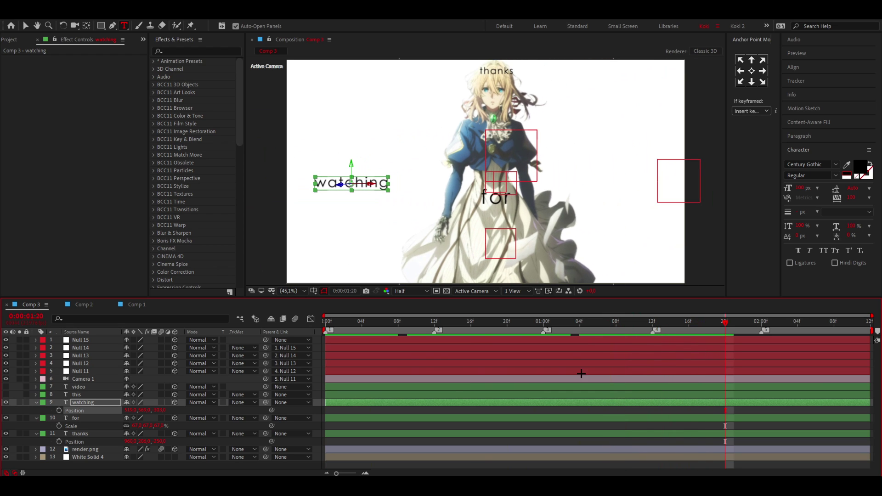
click(6, 394)
click(719, 395)
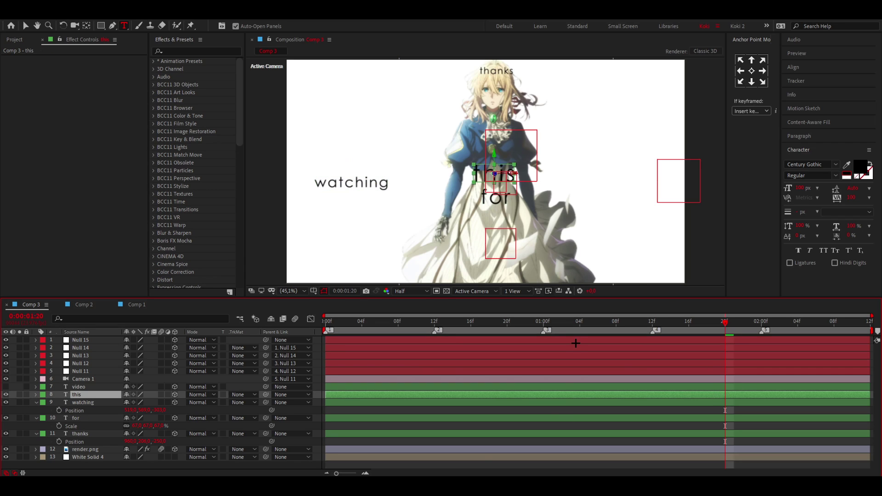
key(p)
drag(155, 402, 0, 406)
drag(124, 399, 166, 403)
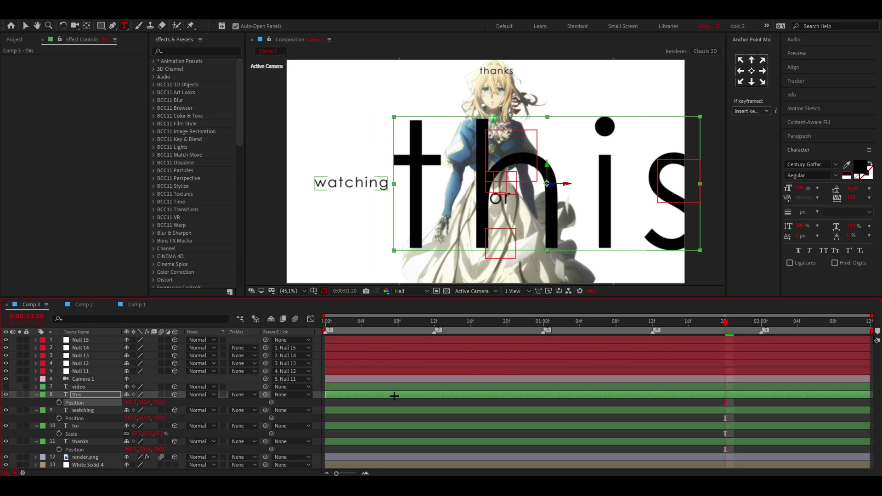
mouse_move(726, 320)
mouse_down()
mouse_move(734, 321)
mouse_move(716, 324)
mouse_move(724, 324)
mouse_up()
mouse_move(129, 402)
mouse_down()
mouse_move(114, 402)
mouse_move(138, 402)
mouse_move(128, 402)
mouse_up()
key(s)
key(p)
Show the "video" layer and, at 0:00:02:11, position it over the character's face and scale it down.
drag(331, 323, 764, 389)
click(763, 387)
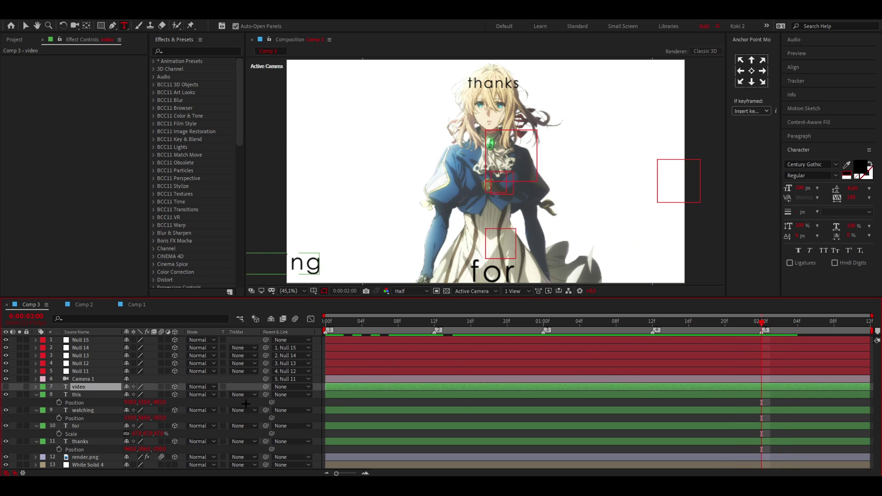
click(6, 387)
key(space)
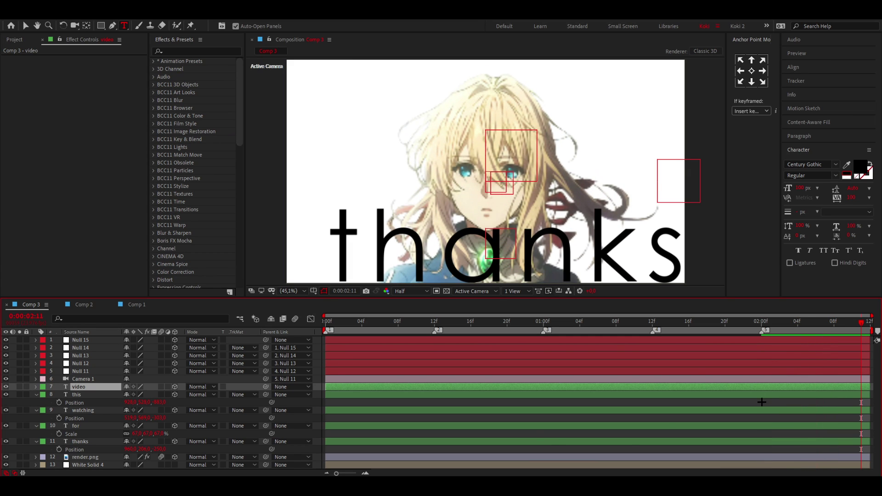
key(s)
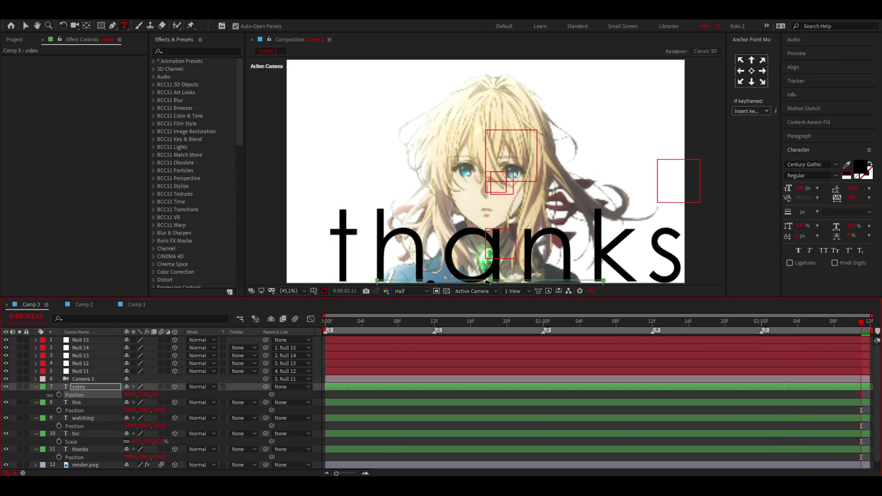
drag(149, 396, 135, 396)
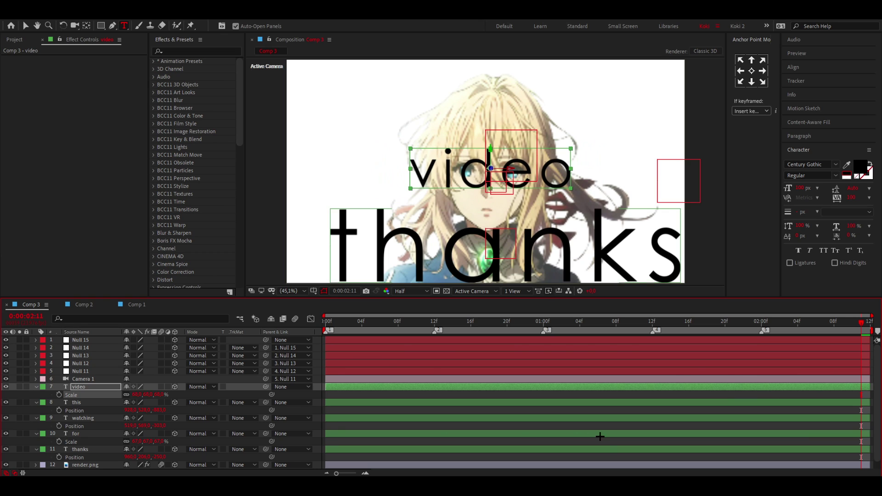
key(s)
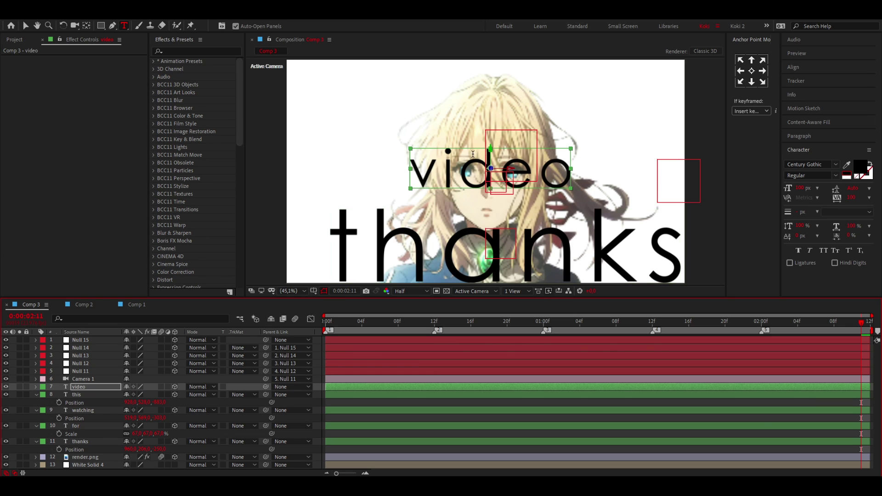
Split the "thanks" layer at frame 12 and delete the part after the split.
drag(324, 321, 425, 337)
click(81, 442)
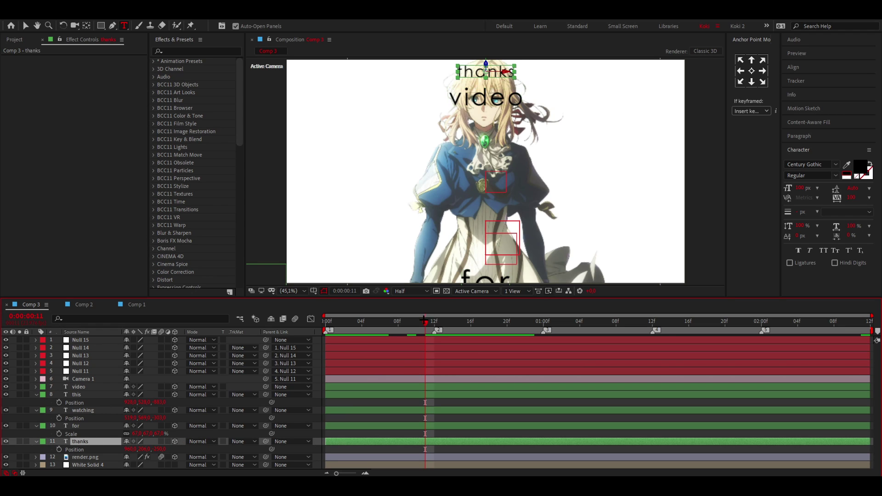
drag(423, 319, 433, 320)
key(ctrl+shift+d)
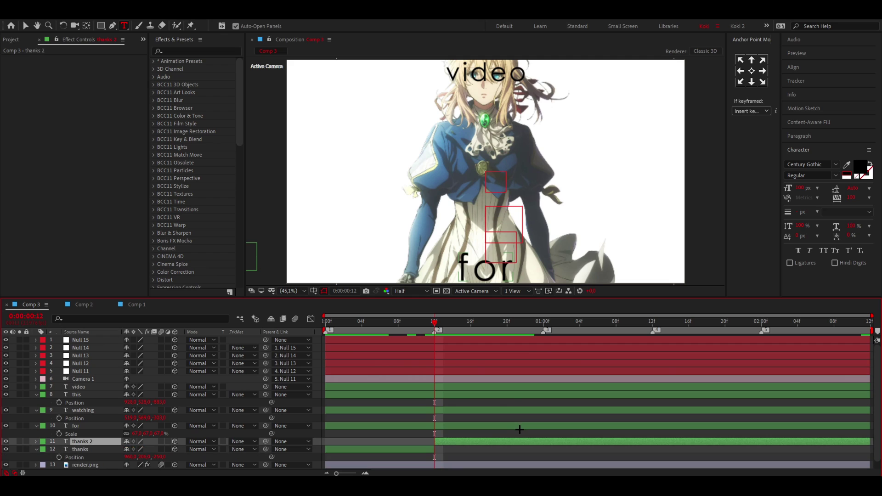
key(Delete)
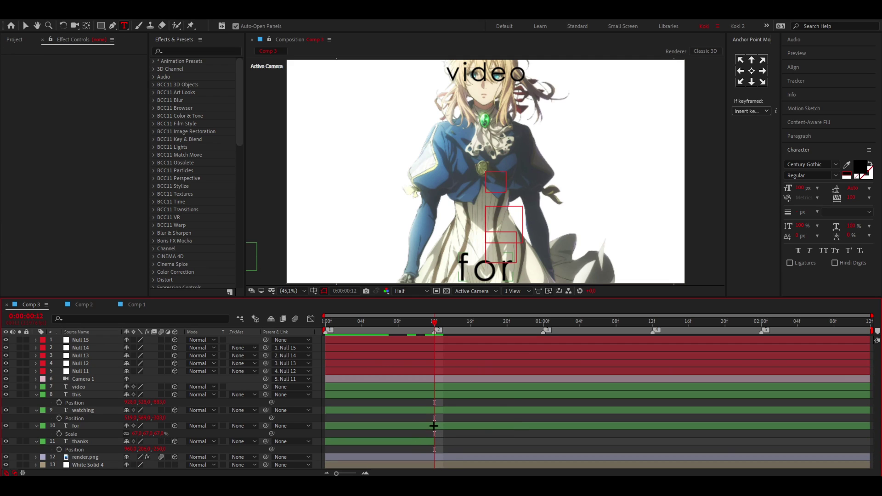
Trim the start of the "video" layer to 0:00:01:12.
drag(362, 321, 652, 336)
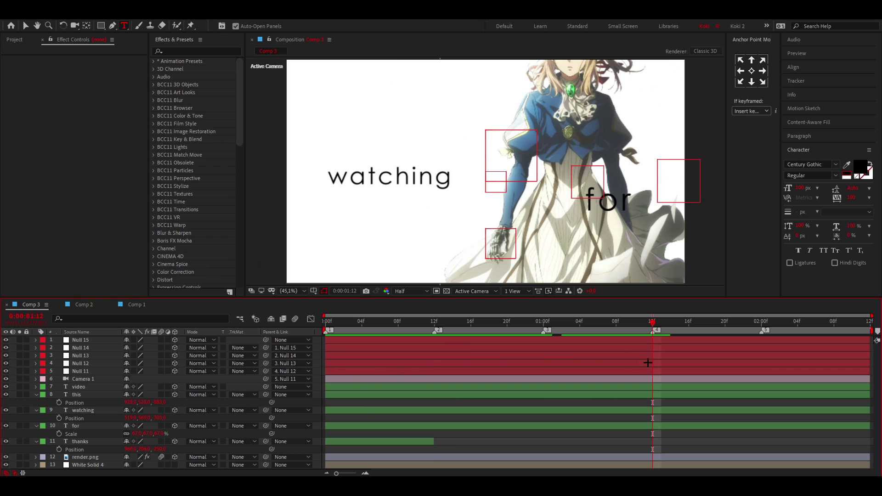
click(641, 387)
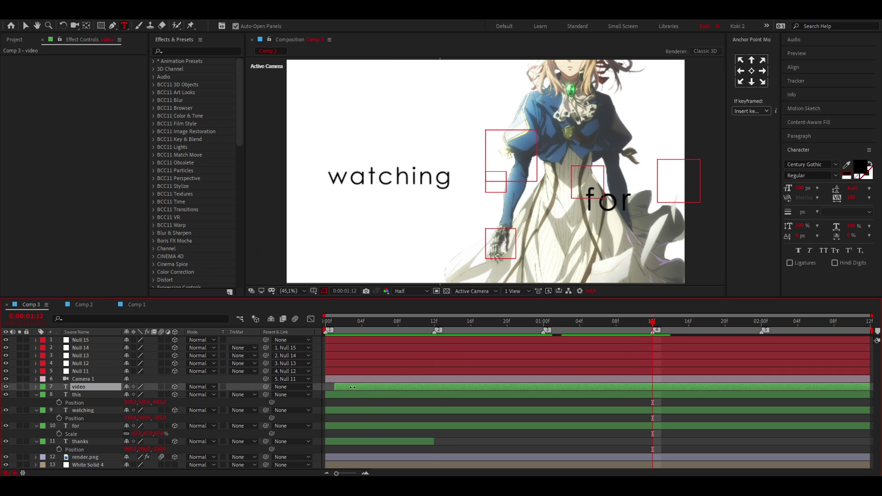
drag(352, 387, 638, 391)
Play back and scrub the animation to check the text timing, and collapse all revealed layer properties.
key(space)
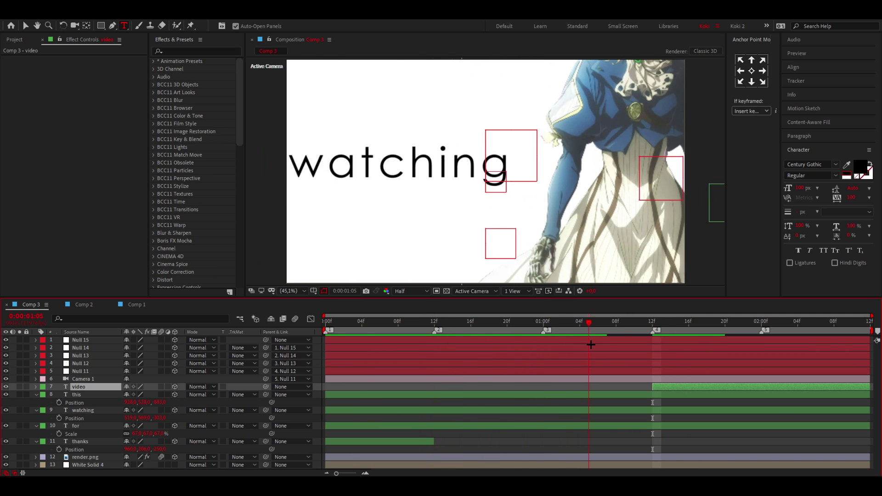
key(space)
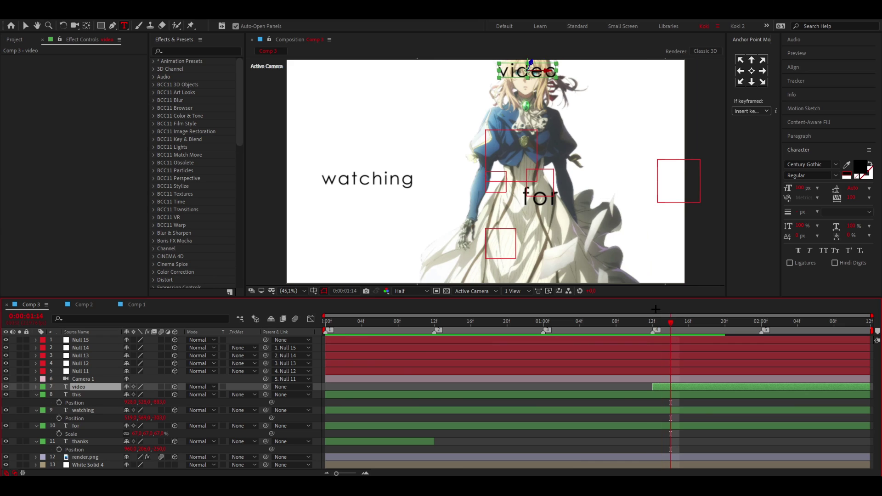
drag(667, 312, 325, 345)
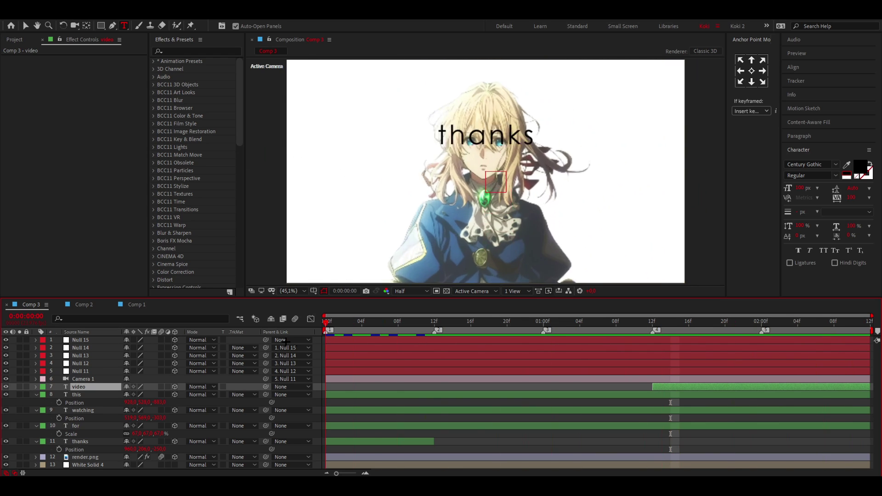
click(486, 434)
key(e)
key(e)
Reveal the rotation properties of Null 13 at 0:00:01:08 and set its Z Rotation to 5°.
drag(522, 321, 616, 323)
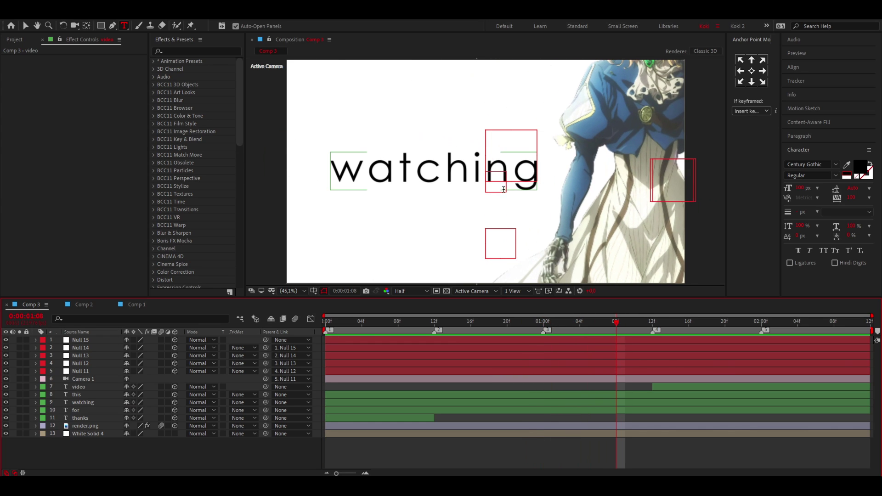
click(619, 363)
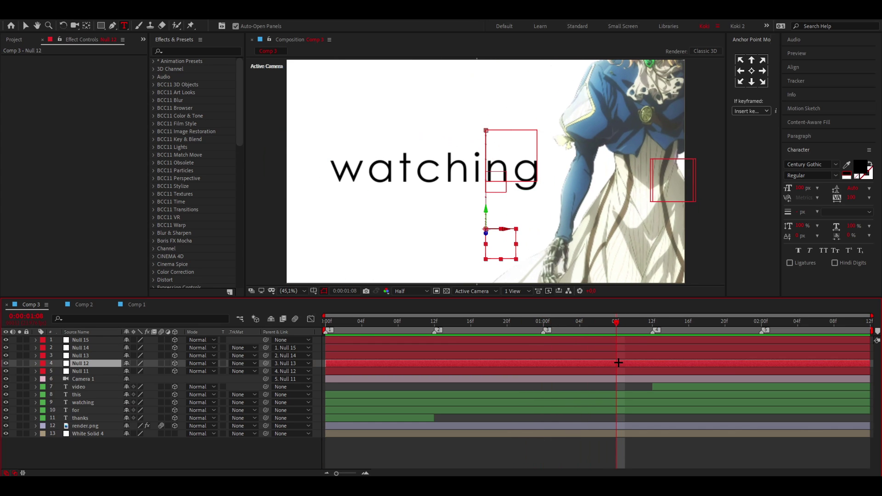
click(618, 354)
key(p)
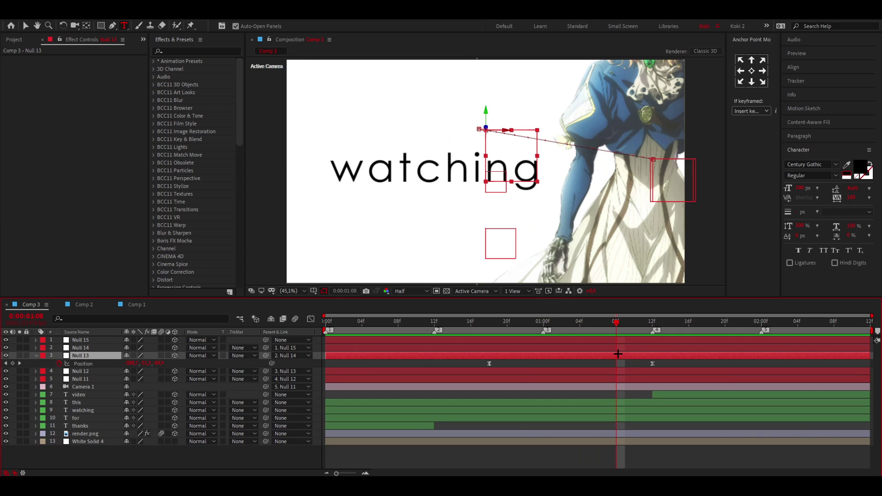
key(r)
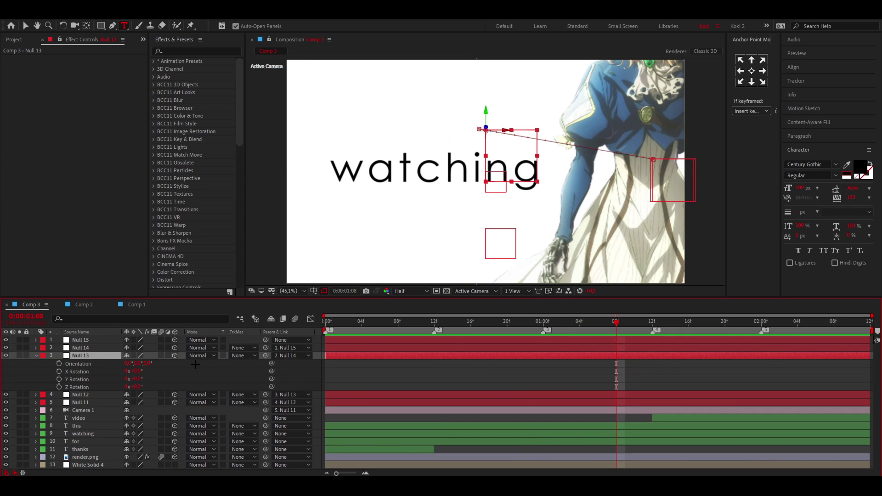
drag(137, 387, 138, 387)
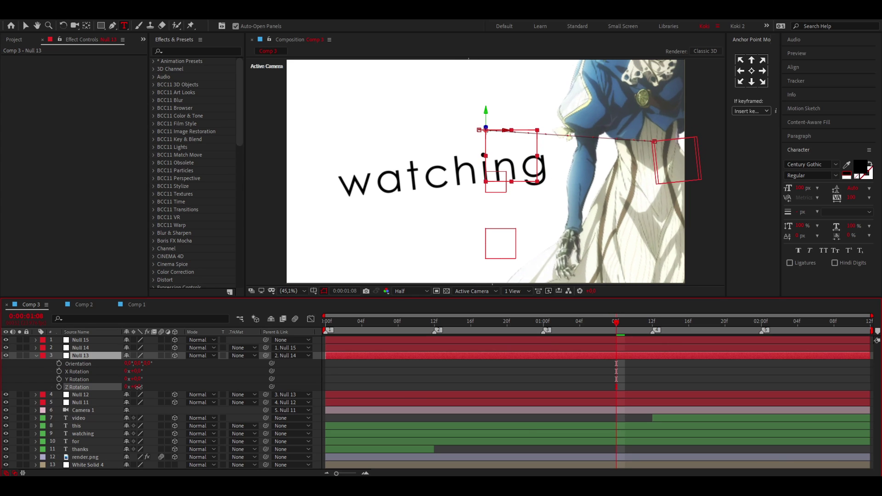
text(5)
click(170, 387)
Keyframe the Z Rotation of Null 13 at 5° on 0:00:01:12 and at 0° on frame 18.
click(654, 322)
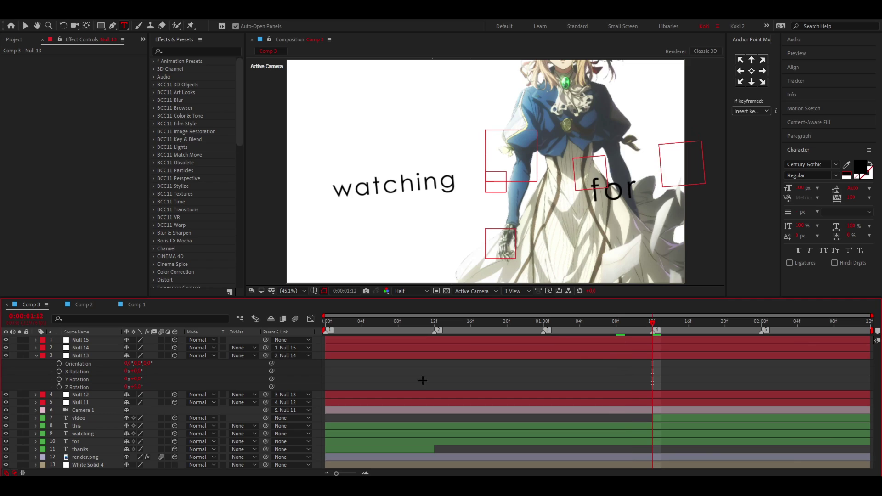
click(58, 387)
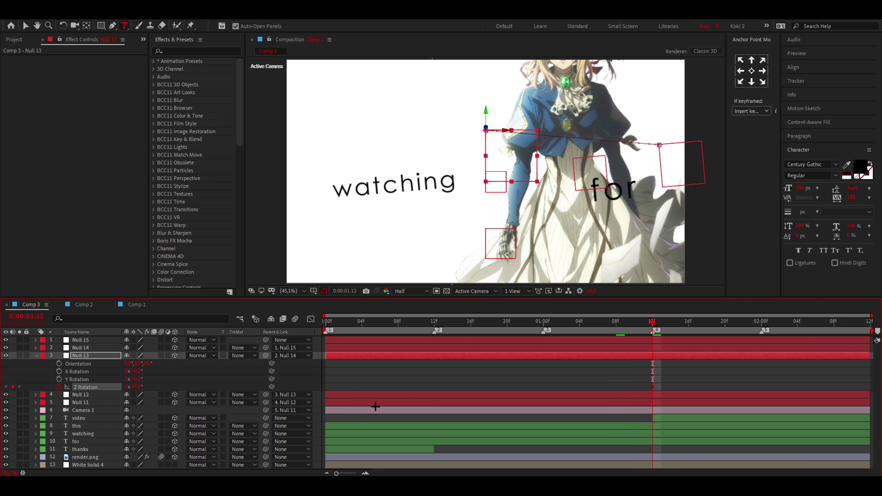
key(u)
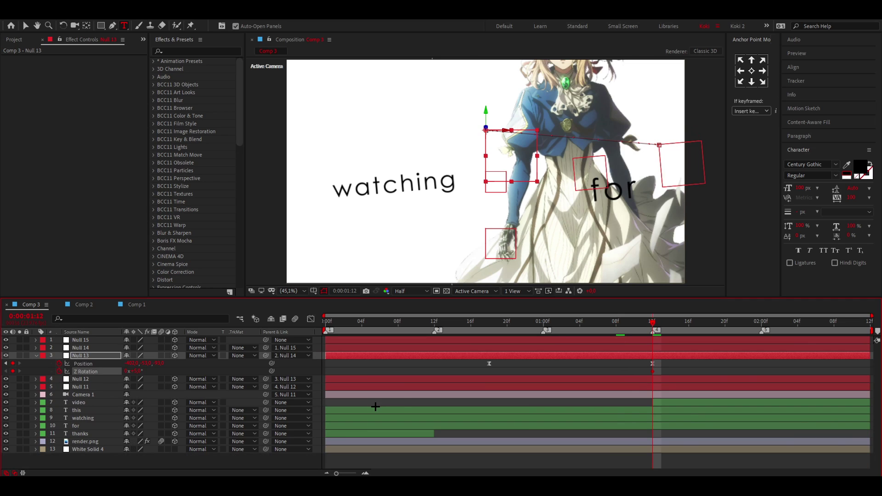
click(490, 319)
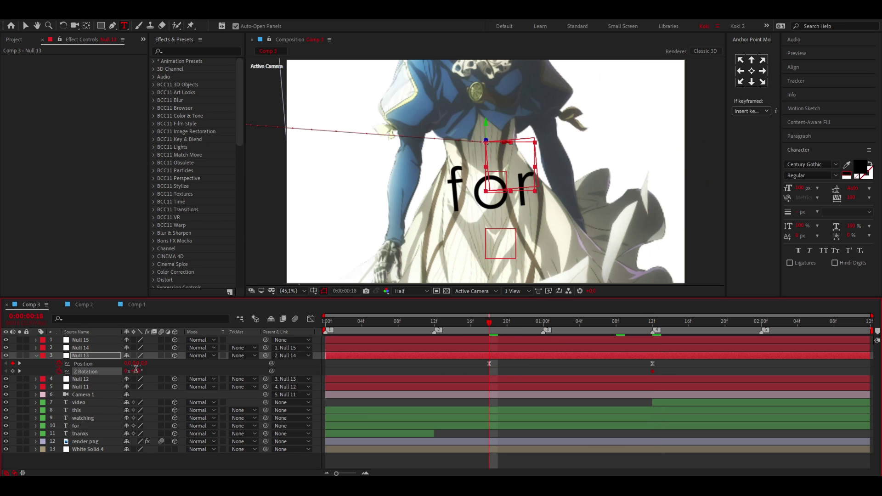
text(0)
key(Return)
Easy-ease the Z Rotation keyframes of Null 13 and shape their speed graph to peak around 0:00:01:00 with a long ease-out.
drag(475, 374, 681, 369)
key(F9)
click(543, 322)
click(310, 319)
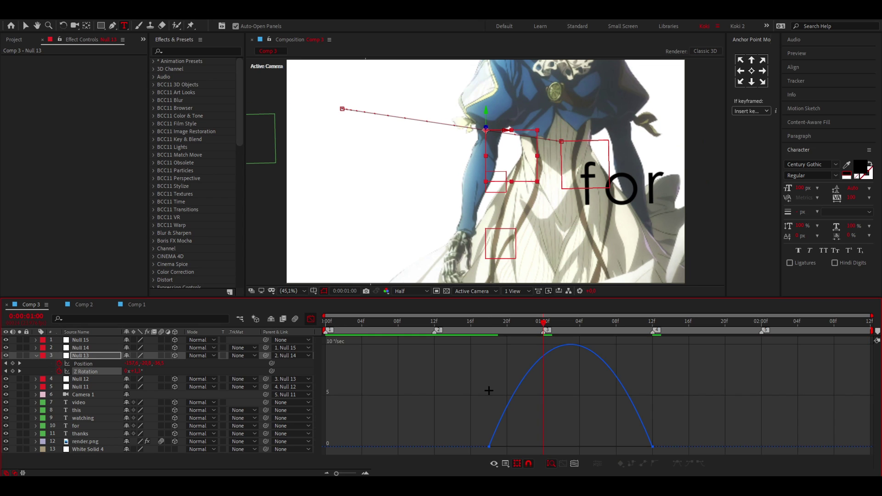
drag(624, 447, 585, 447)
drag(543, 325, 652, 330)
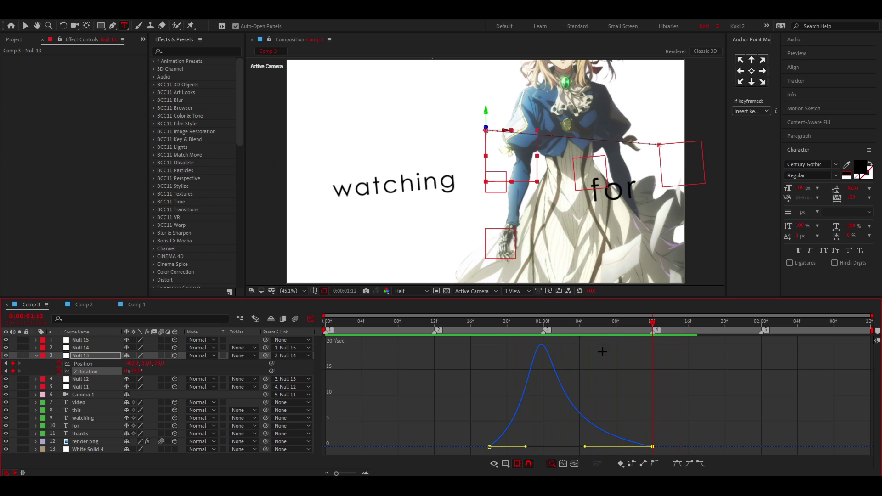
click(311, 319)
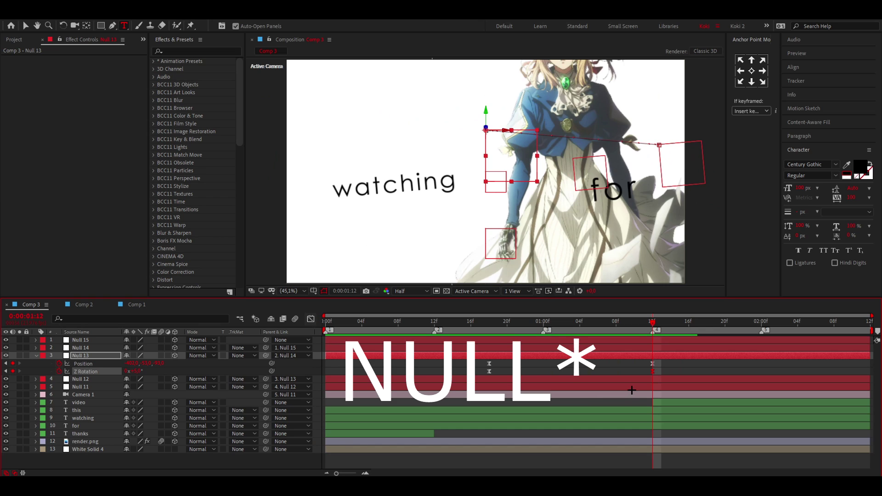
Reveal the position and rotation properties of Null 14 with the current time at its first position keyframe, 0:00:01:07.
click(650, 346)
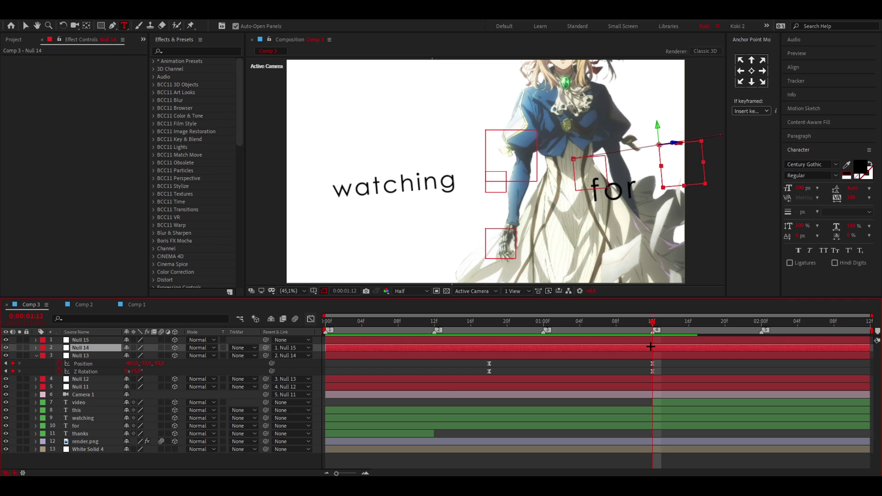
key(p)
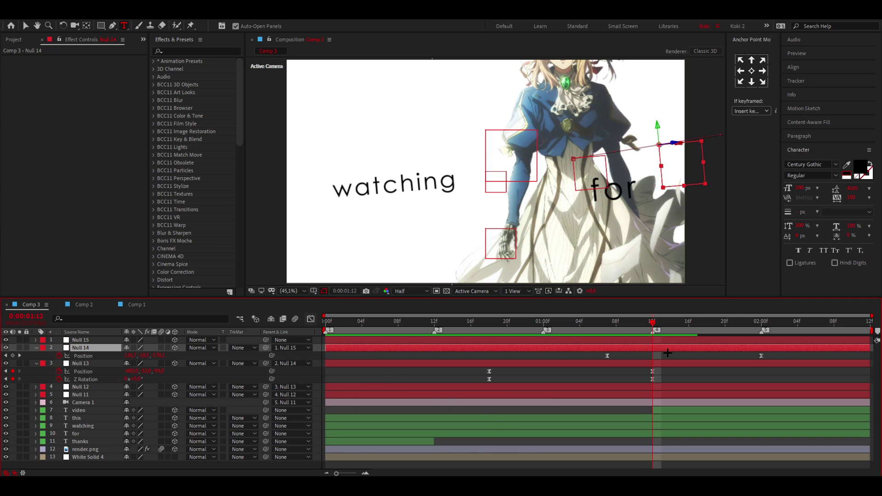
click(607, 321)
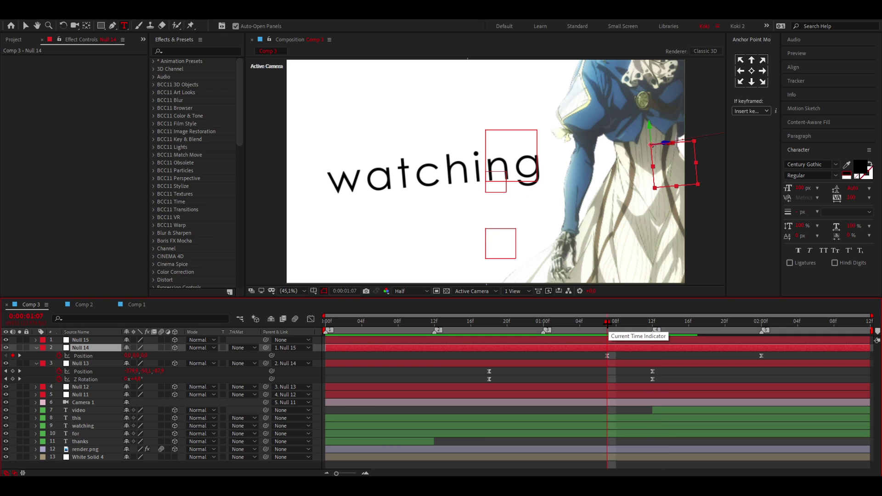
key(shift+r)
drag(774, 354, 596, 369)
click(537, 387)
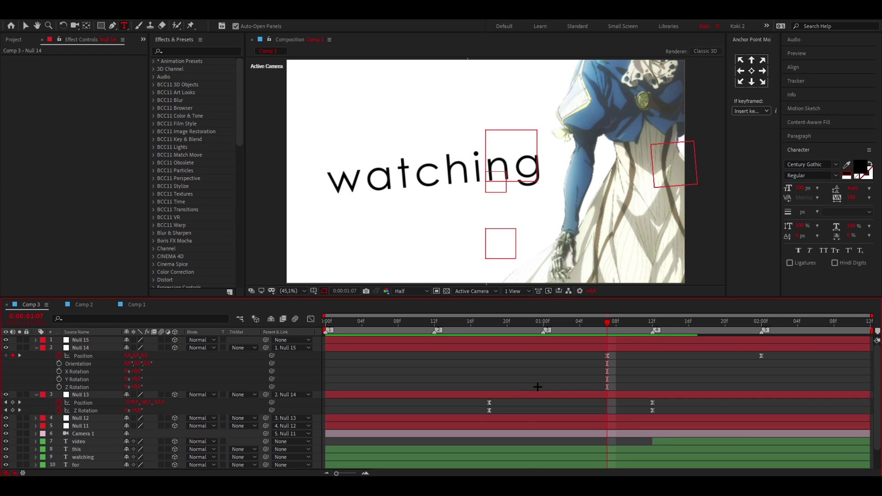
Keyframe the Z Rotation of Null 14 at 0:00:01:07 and set it to -5° at 0:00:02:00.
click(59, 387)
drag(607, 323, 761, 323)
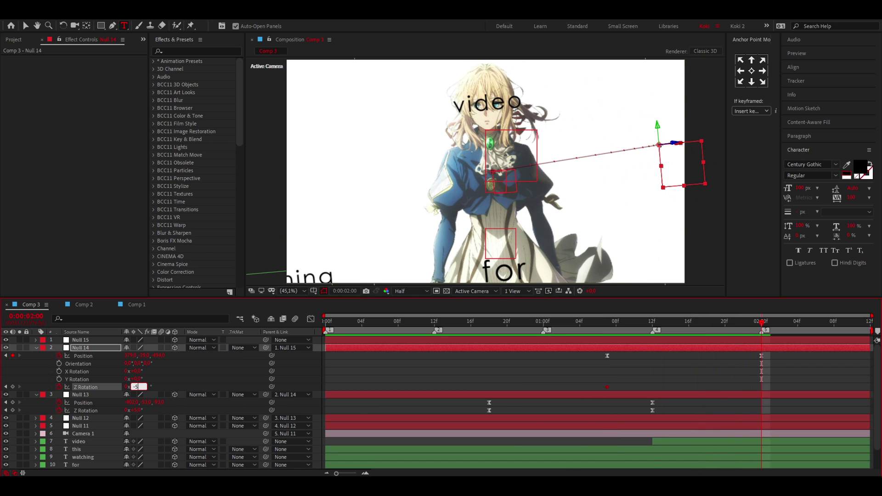
key(Return)
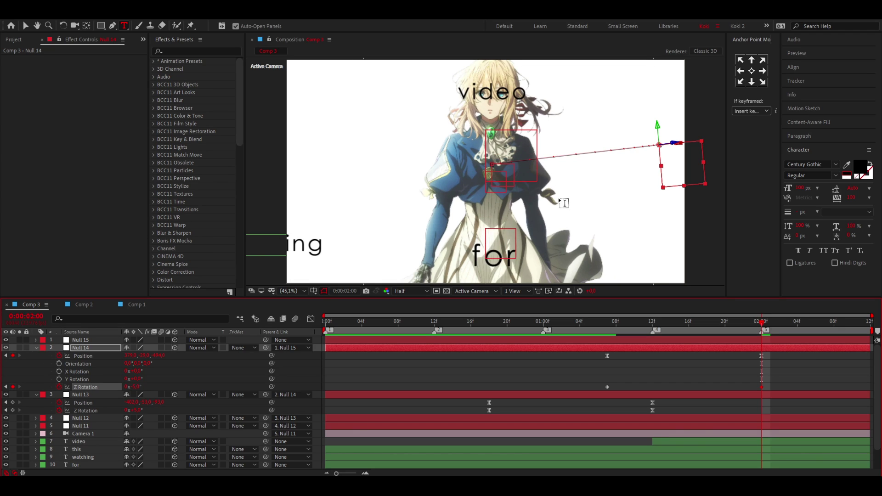
Easy-ease the Z Rotation keyframes of Null 14, shape their speed graph to peak near 0:00:01:12 with a long ease-out, and preview it.
drag(576, 378, 791, 389)
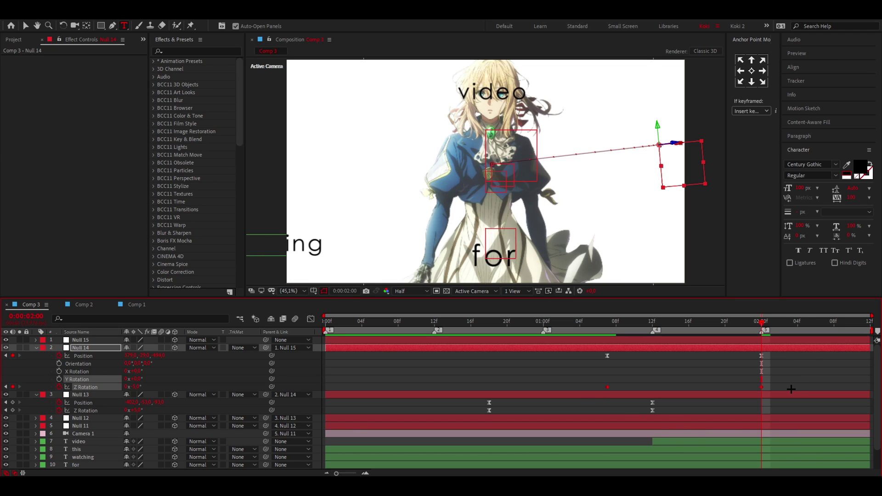
click(311, 318)
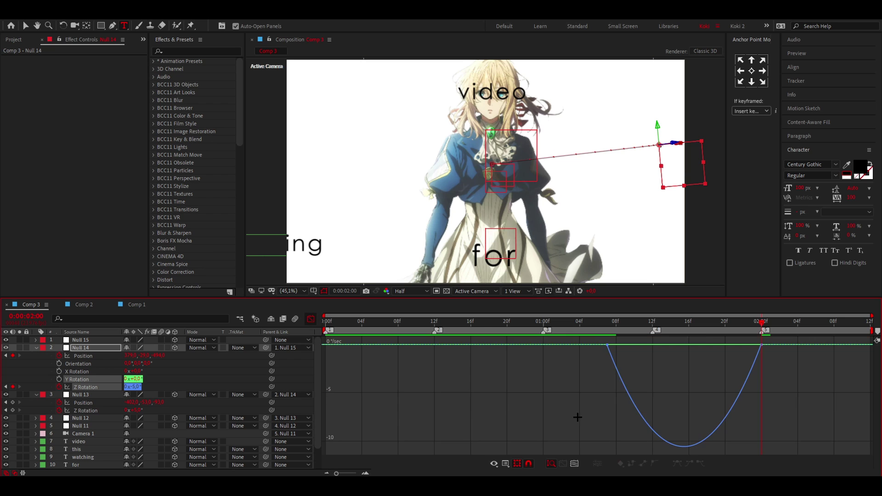
key(space)
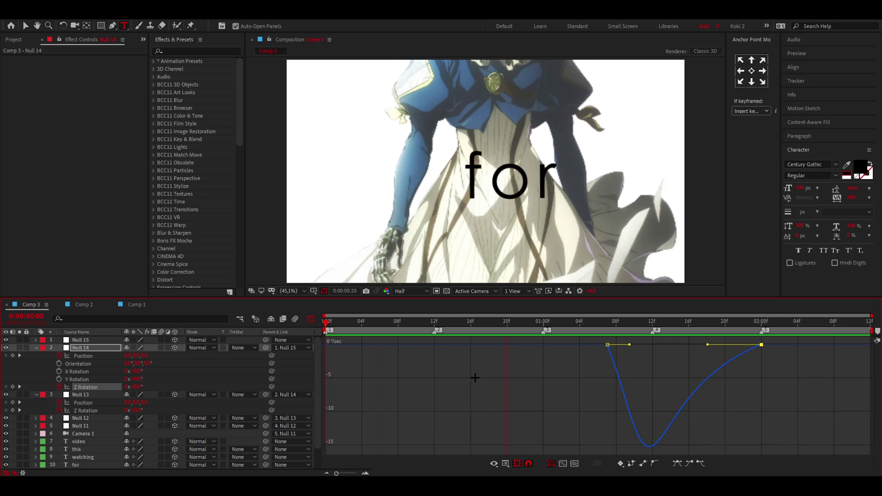
Go to 0:00:01:20, return from the graph editor to the layer bars, and collapse the properties of Null 14 and Null 13.
drag(597, 322, 724, 321)
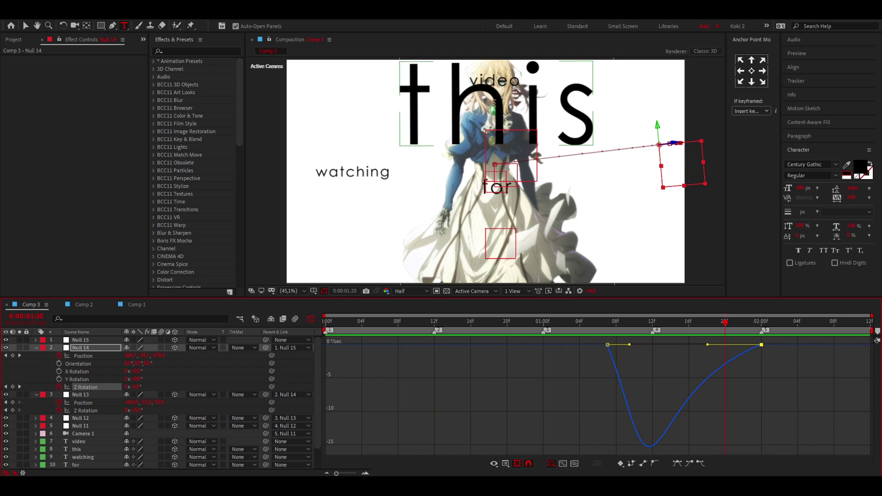
click(310, 319)
key(u)
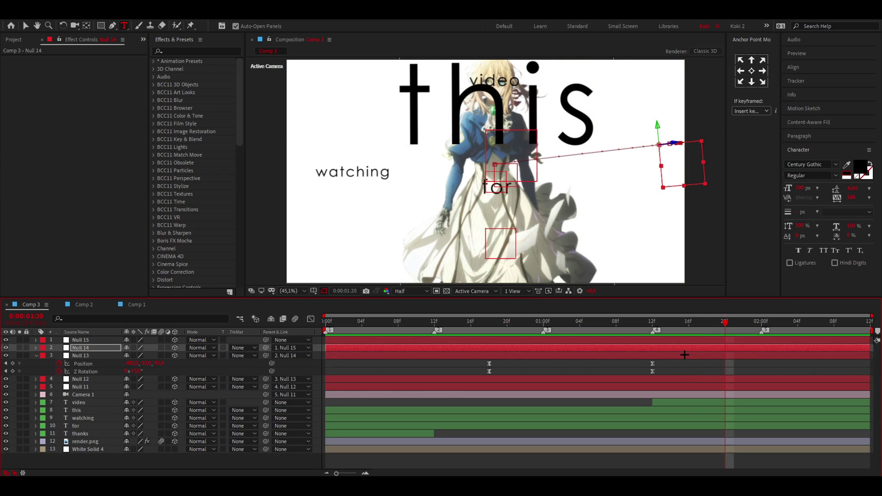
click(684, 354)
key(u)
Move the "this" text layer farther back in depth at 0:00:01:22 and scale it up uniformly.
click(669, 394)
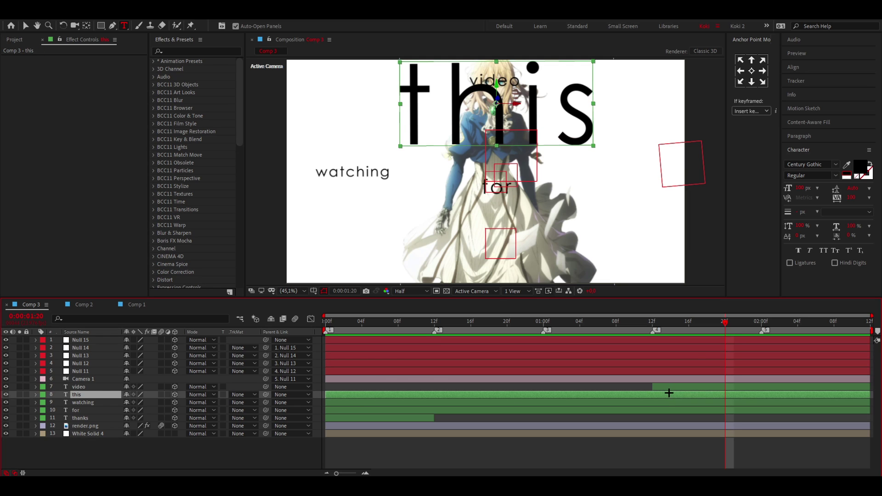
drag(647, 324, 742, 326)
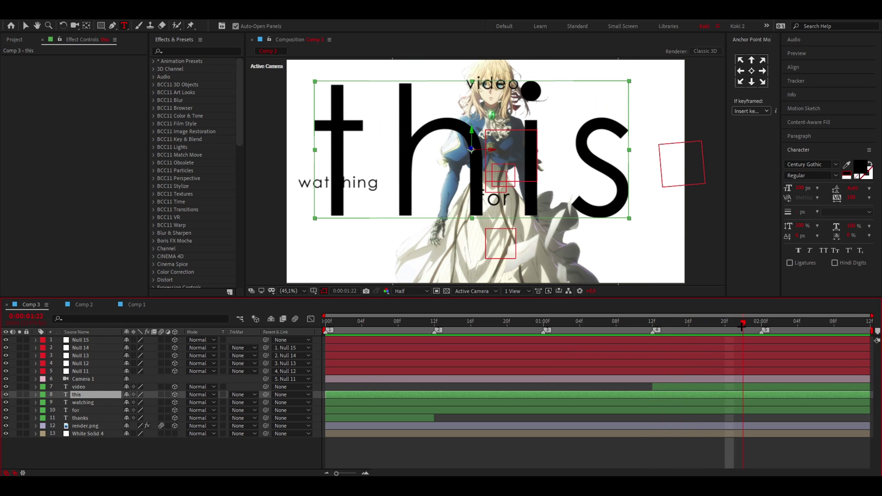
key(p)
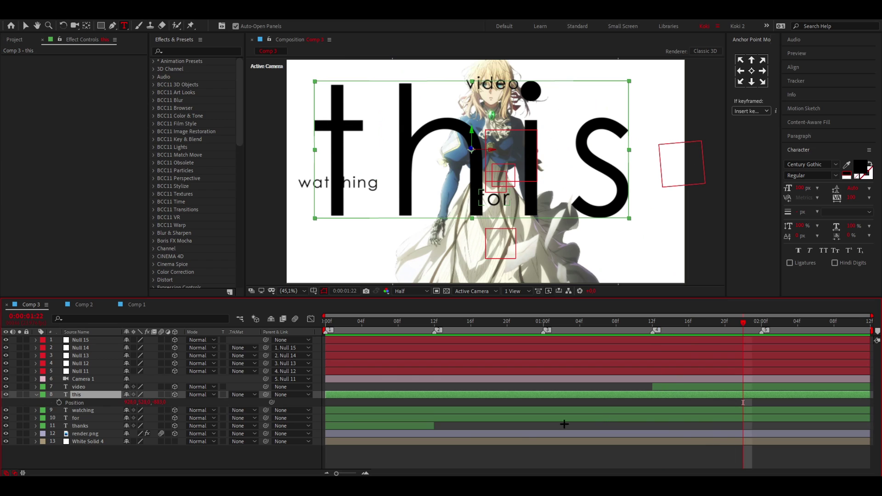
drag(157, 406, 180, 403)
key(p)
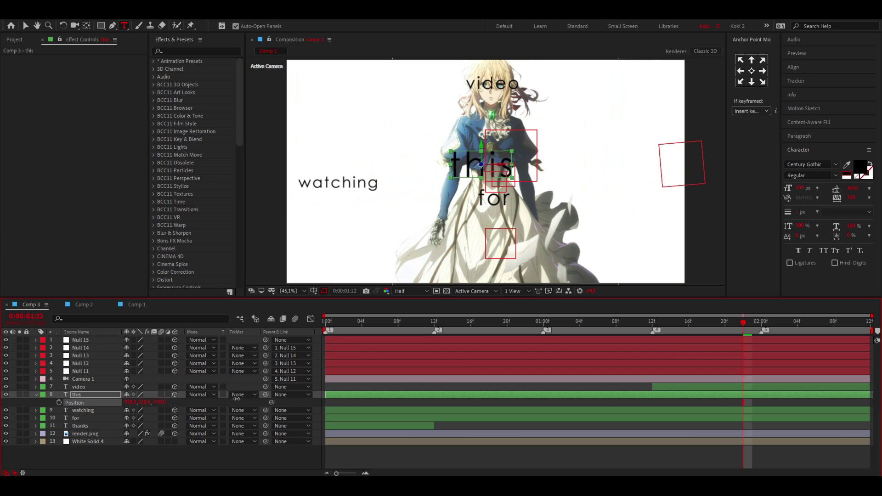
key(s)
drag(148, 404, 187, 399)
Scrub and play back the animation to check the resized "this" text, and collapse the revealed layer properties.
drag(339, 324, 736, 345)
key(space)
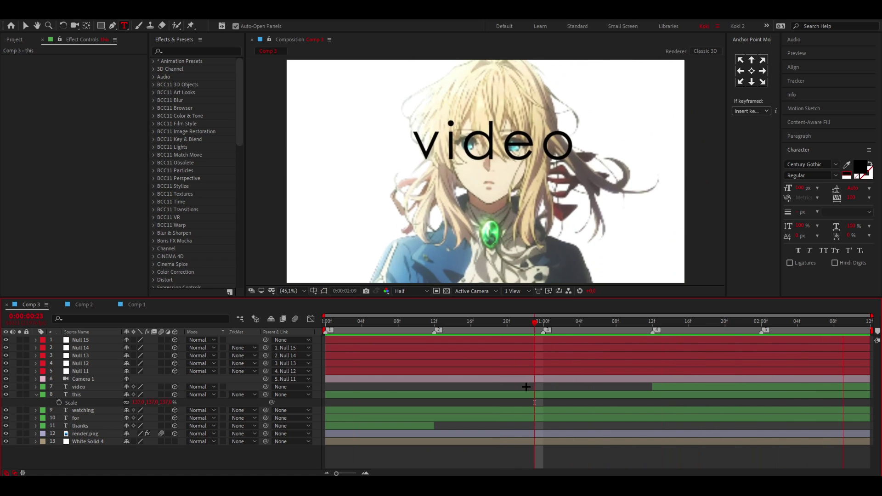
key(u)
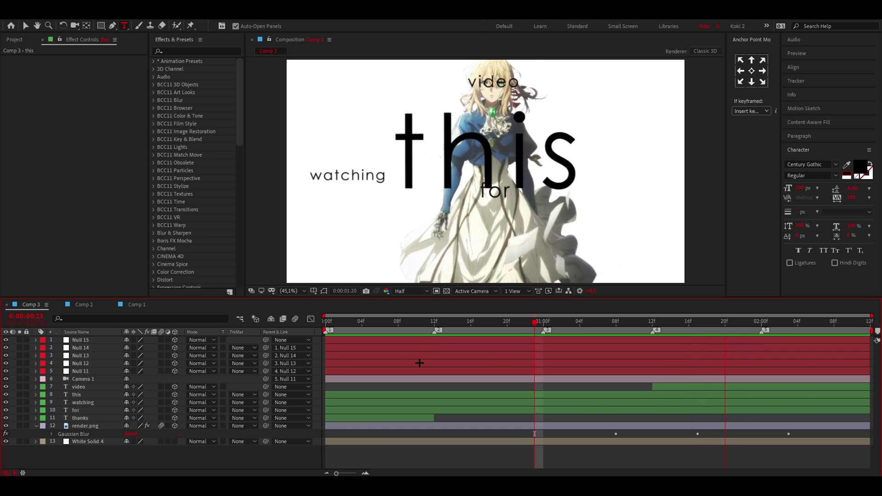
key(u)
key(space)
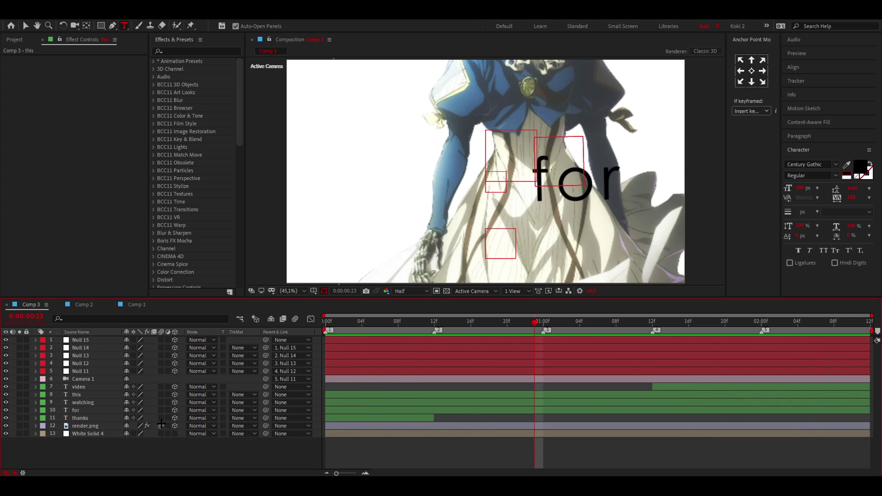
Enable motion blur for the five text layers and the composition, and preview it from the start.
click(295, 320)
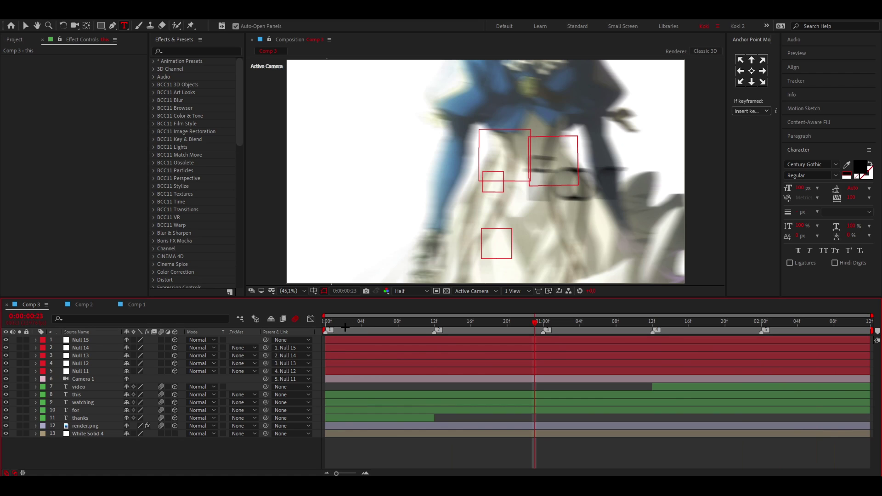
key(Home)
key(space)
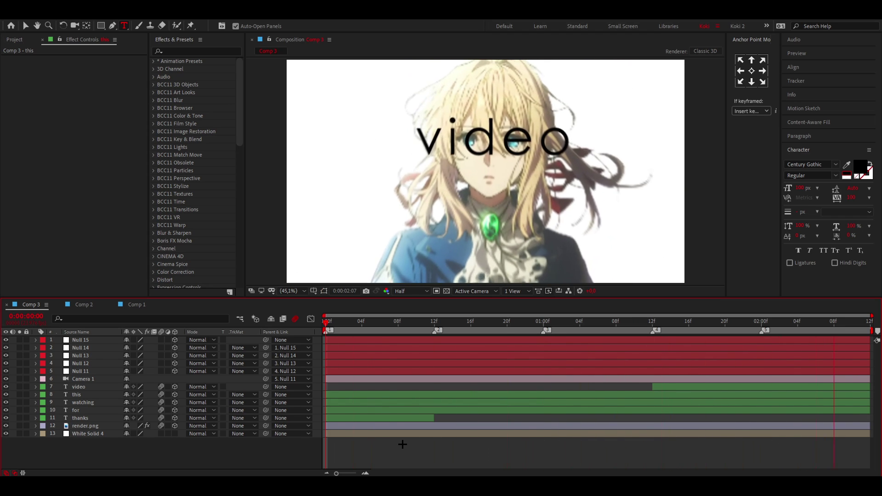
Adjust the motion blur shutter settings in the advanced composition settings of Comp 3 and apply them.
key(alt+c)
key(Down)
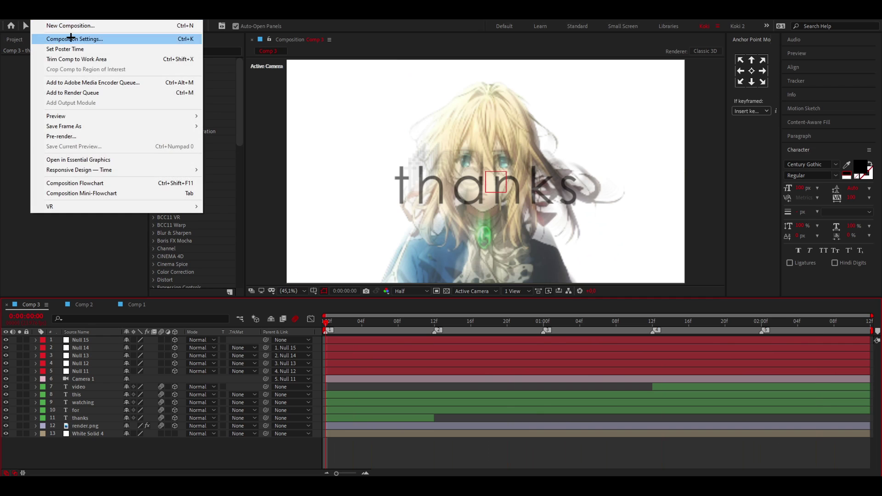
key(Return)
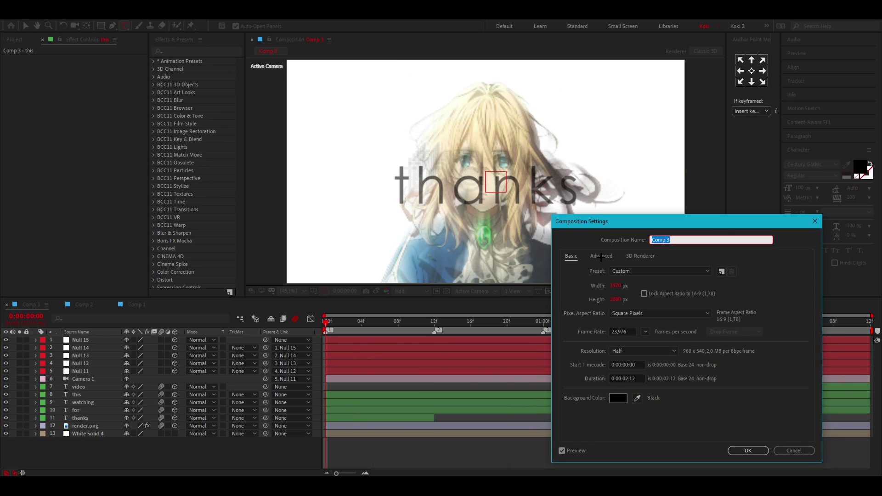
click(600, 256)
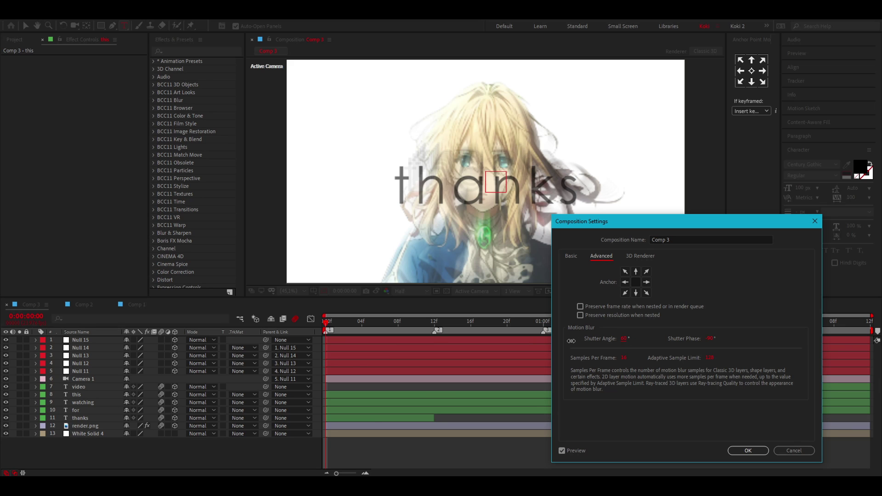
click(739, 450)
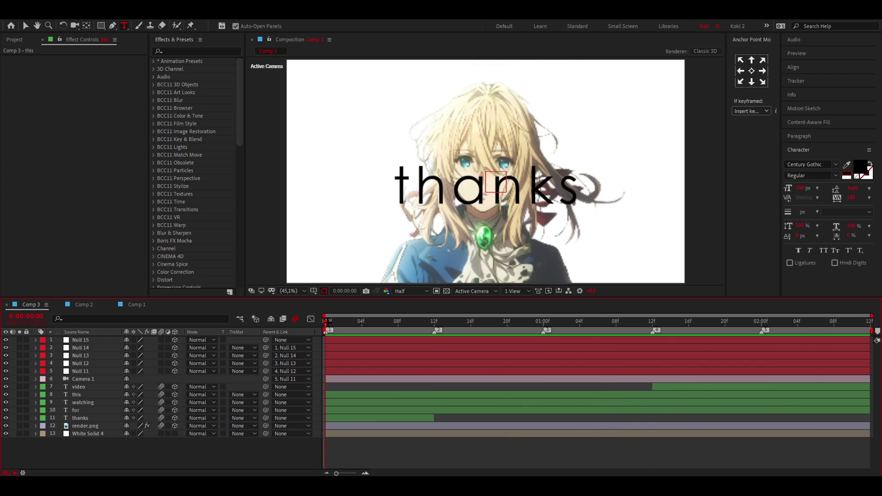
Play back and scrub the composition to check the adjusted motion blur.
key(space)
drag(560, 321, 713, 322)
drag(726, 322, 471, 325)
Add an adjustment layer directly above the "video" text layer.
click(657, 385)
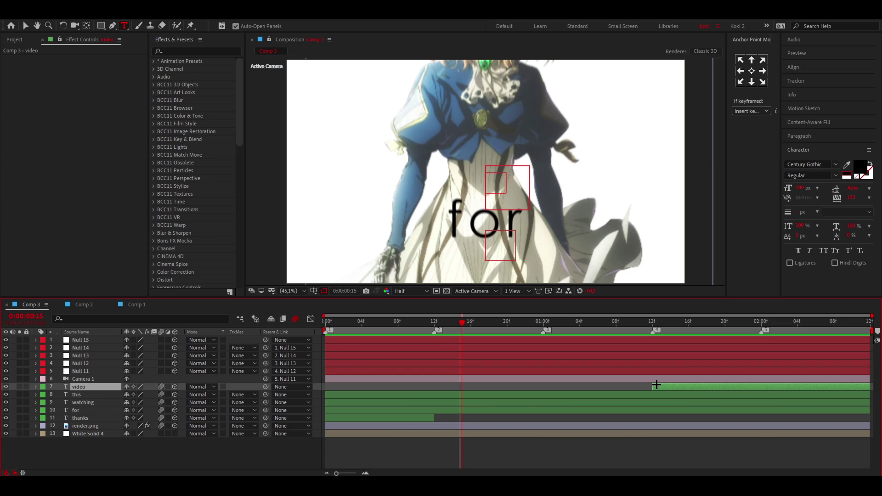
key(ctrl+alt+y)
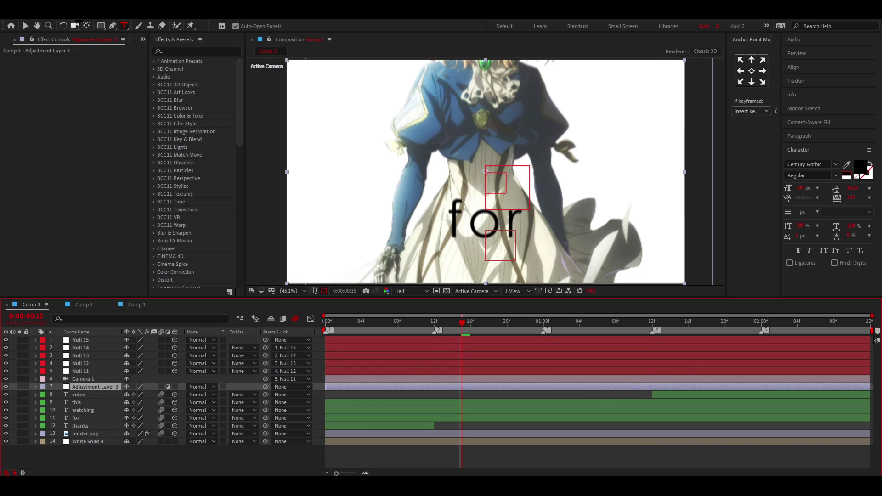
click(80, 19)
mouse_move(138, 25)
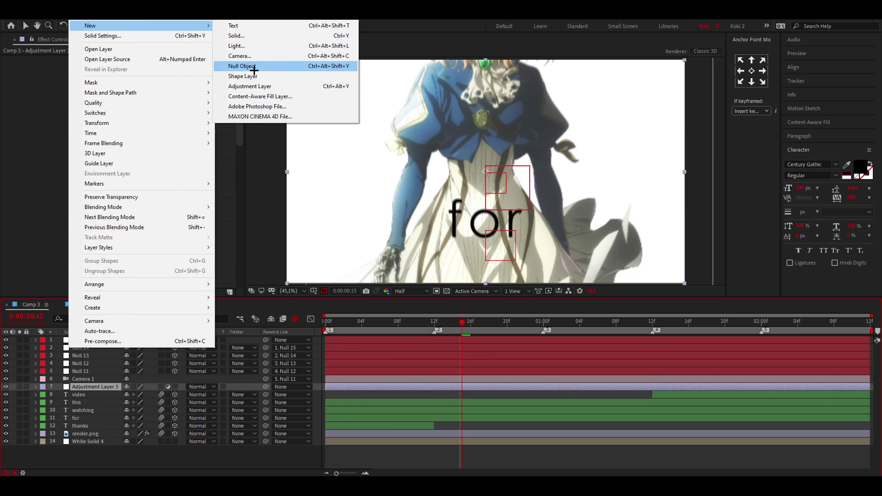
click(453, 385)
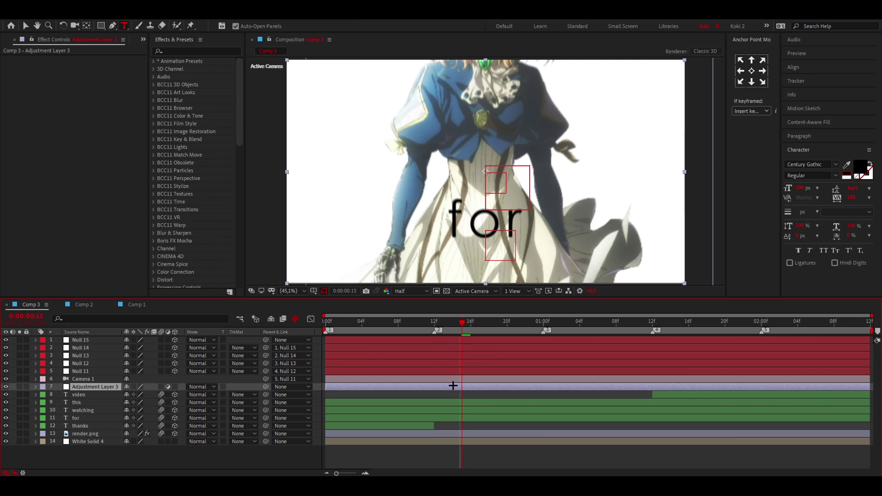
Apply the Optical Flares effect to the adjustment layer and open its flare options.
click(210, 51)
text(optical)
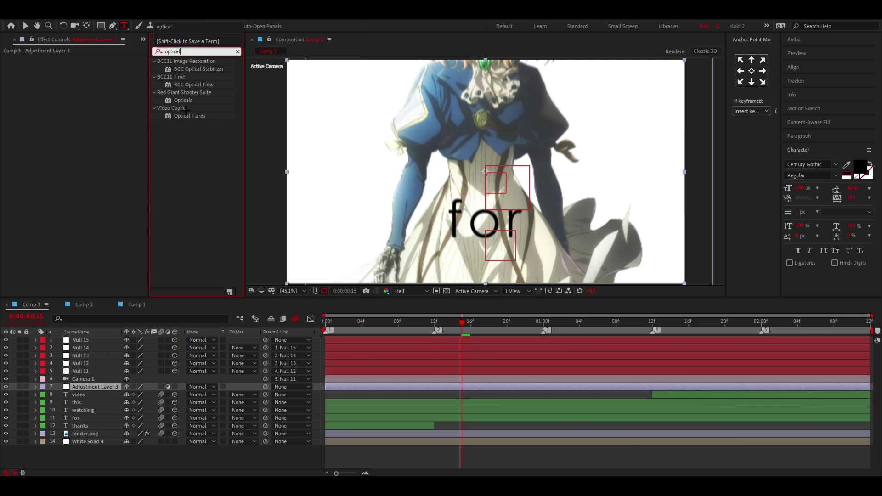
double_click(184, 113)
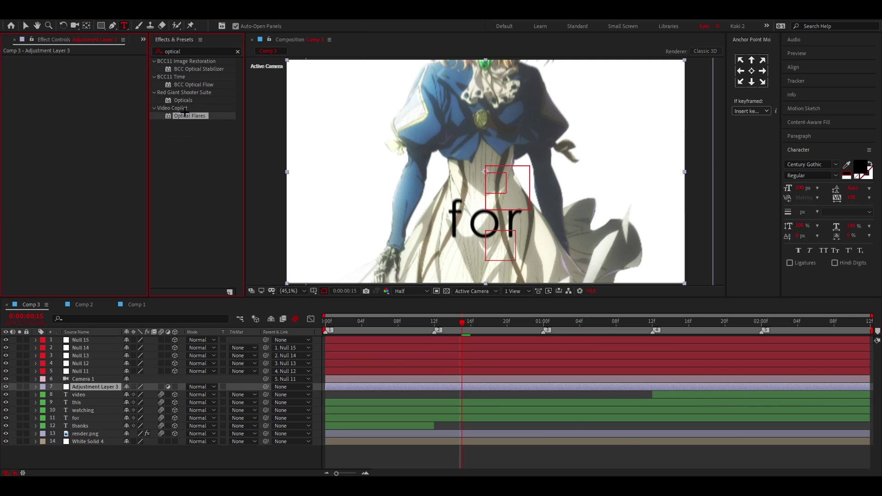
click(47, 77)
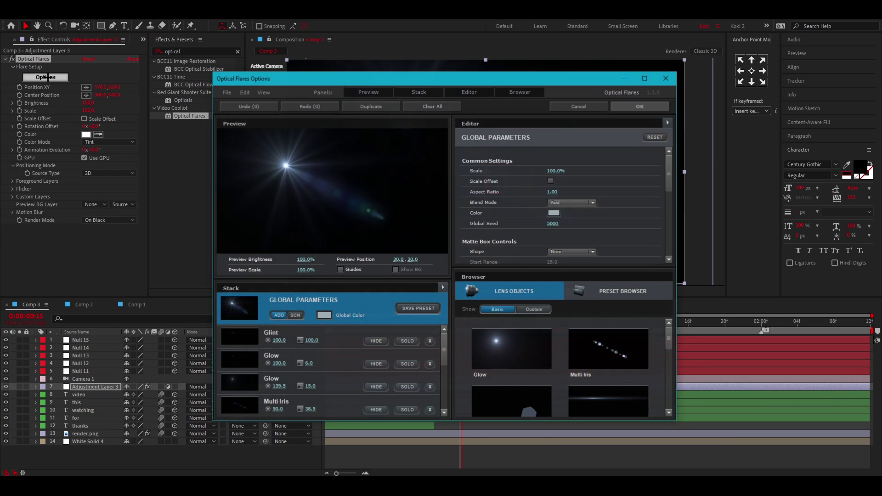
Browse the Light flare presets and load the Real Sun preset.
double_click(621, 325)
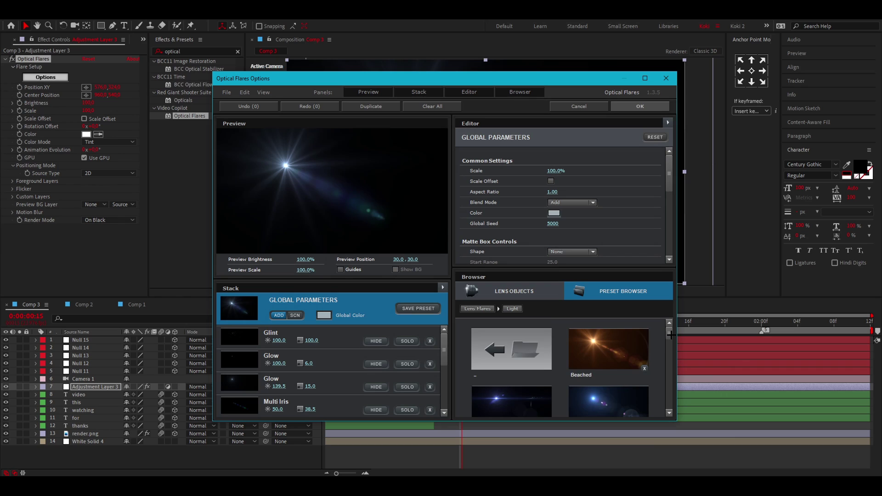
scroll(652, 367, down, 3)
scroll(665, 384, down, 2)
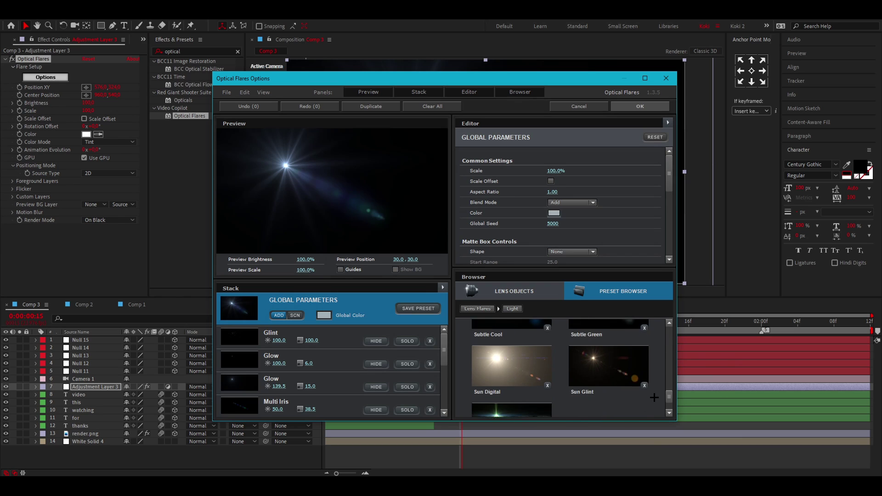
scroll(653, 376, up, 4)
scroll(647, 373, up, 5)
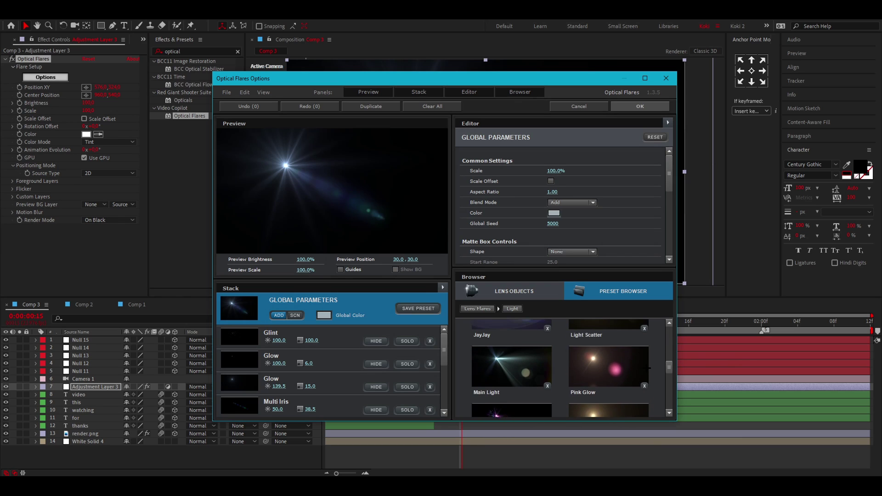
scroll(648, 374, down, 5)
click(647, 374)
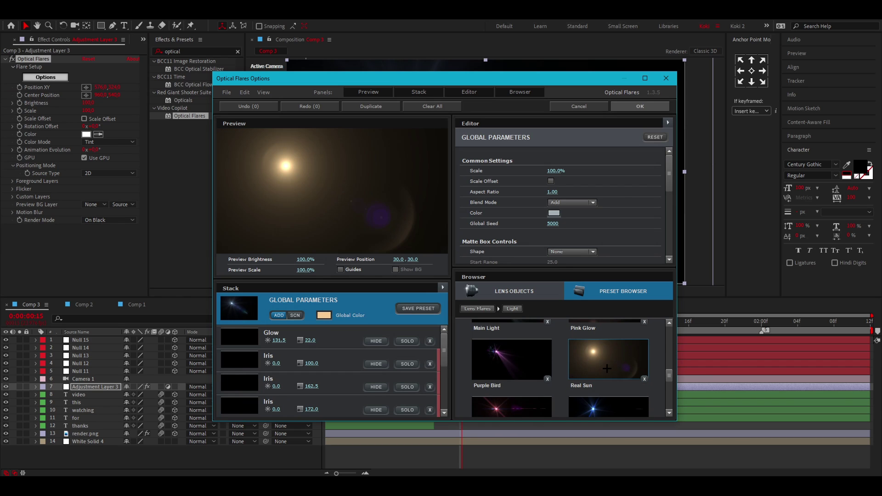
Accept the Real Sun flare, set its source type to 3D and its render mode to Over Original.
click(644, 107)
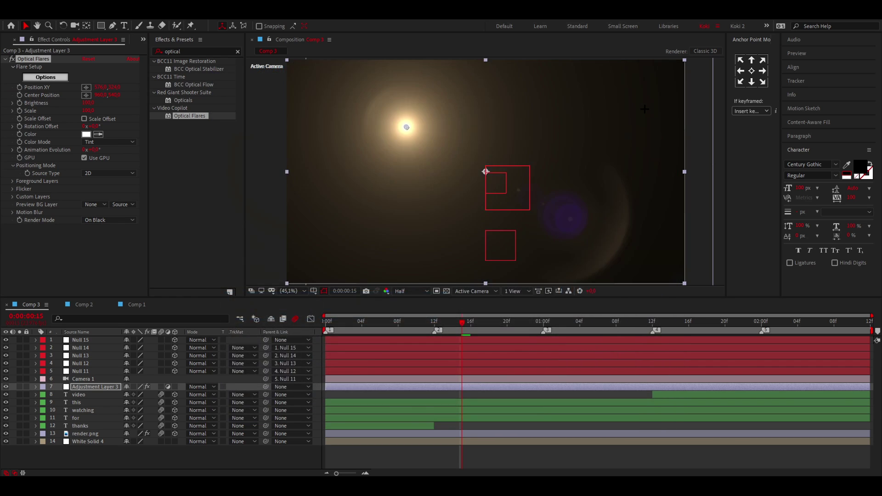
click(104, 172)
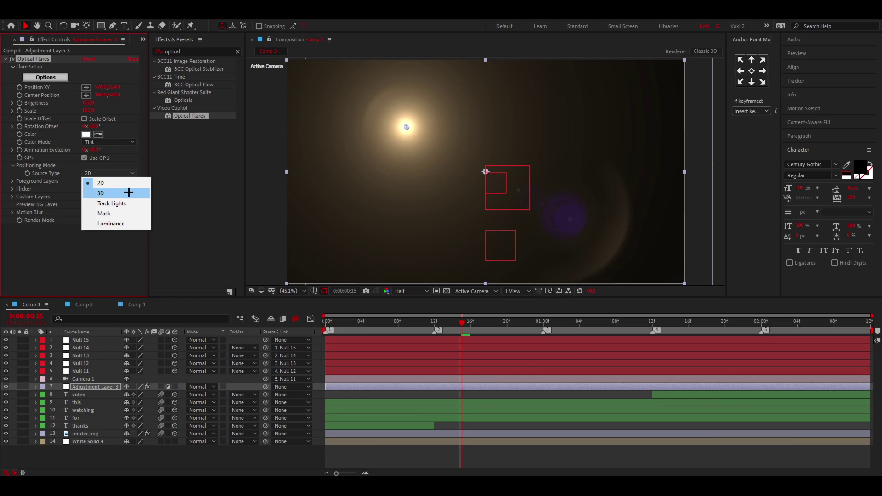
click(128, 193)
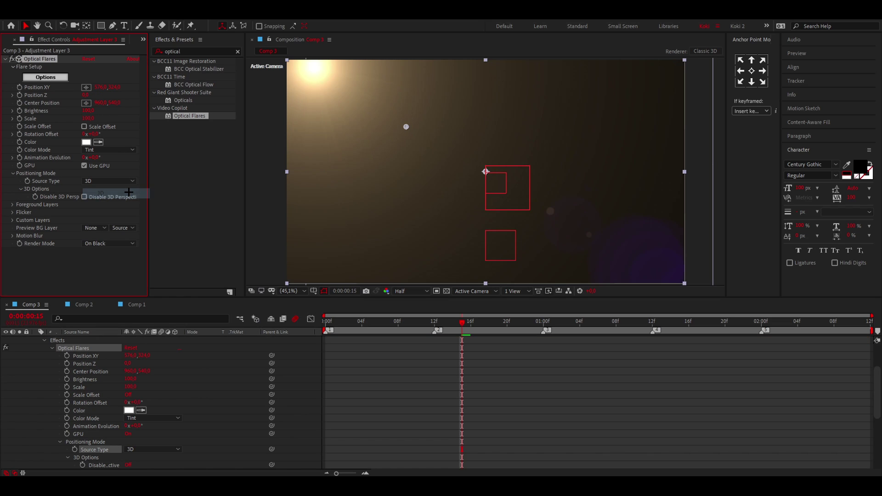
click(112, 243)
click(129, 272)
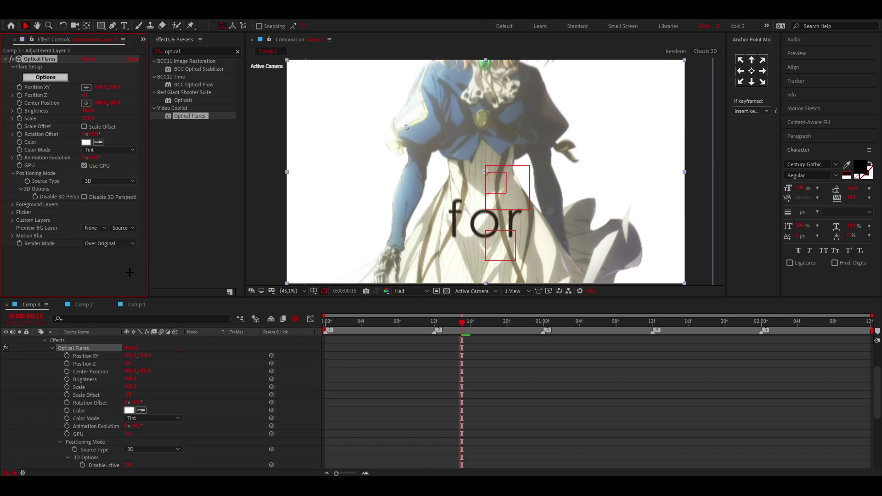
Collapse the adjustment layer's properties and scrub through the composition to check the flare over the camera animation.
drag(325, 323, 706, 313)
key(u)
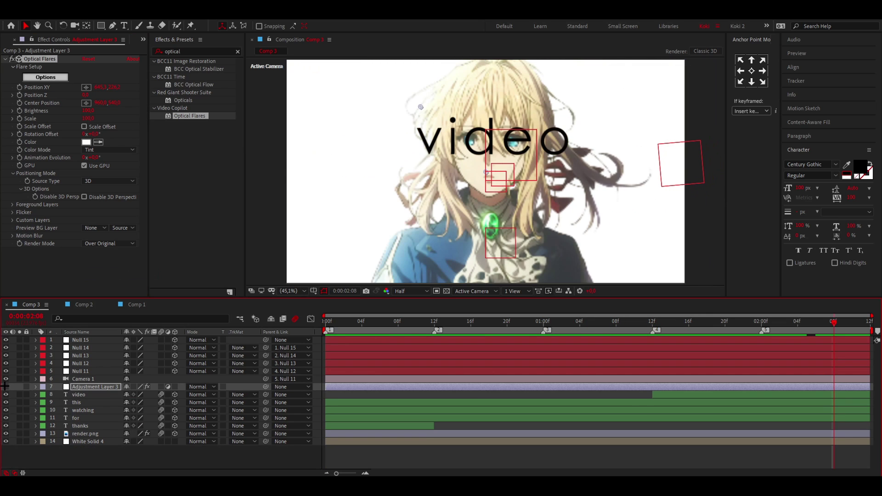
drag(325, 321, 681, 331)
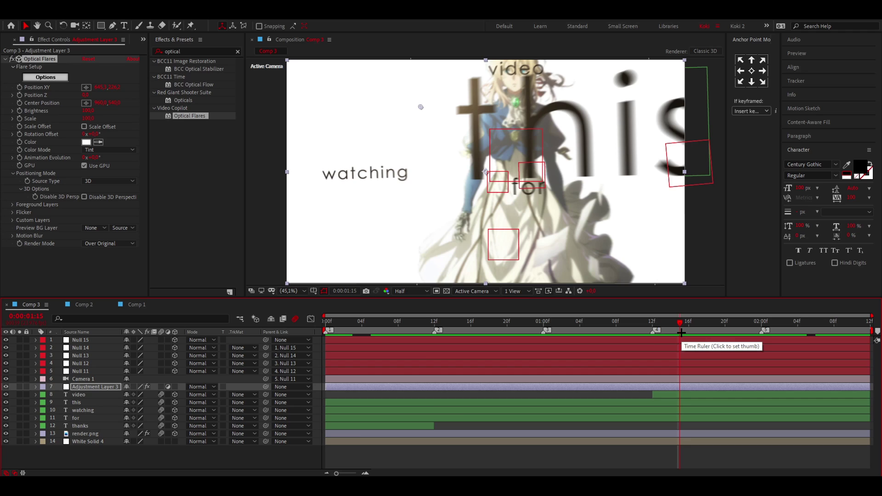